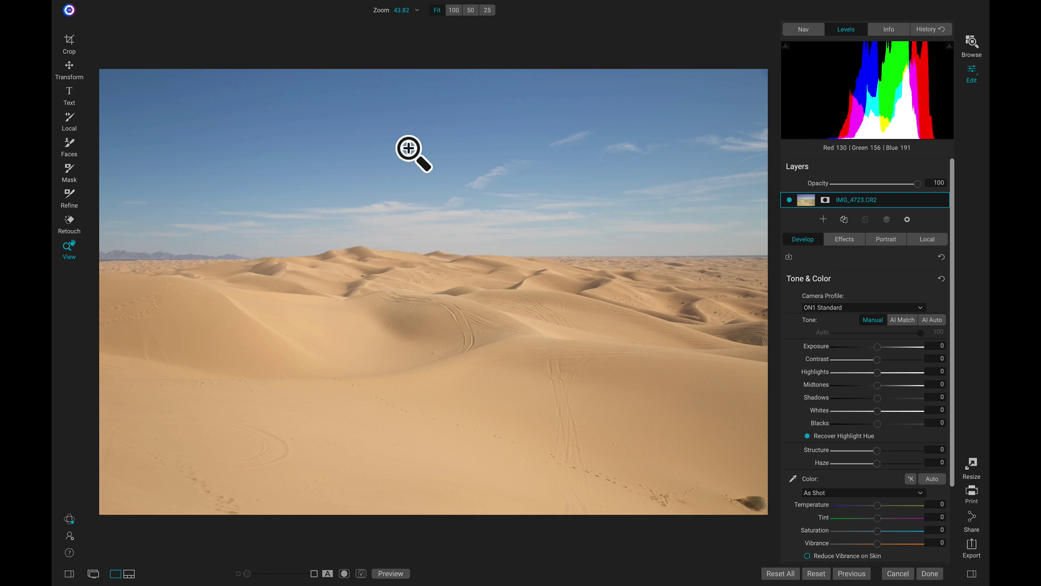
# Add a Curves filter to the desert photo in Effects
pyautogui.click(413, 151)
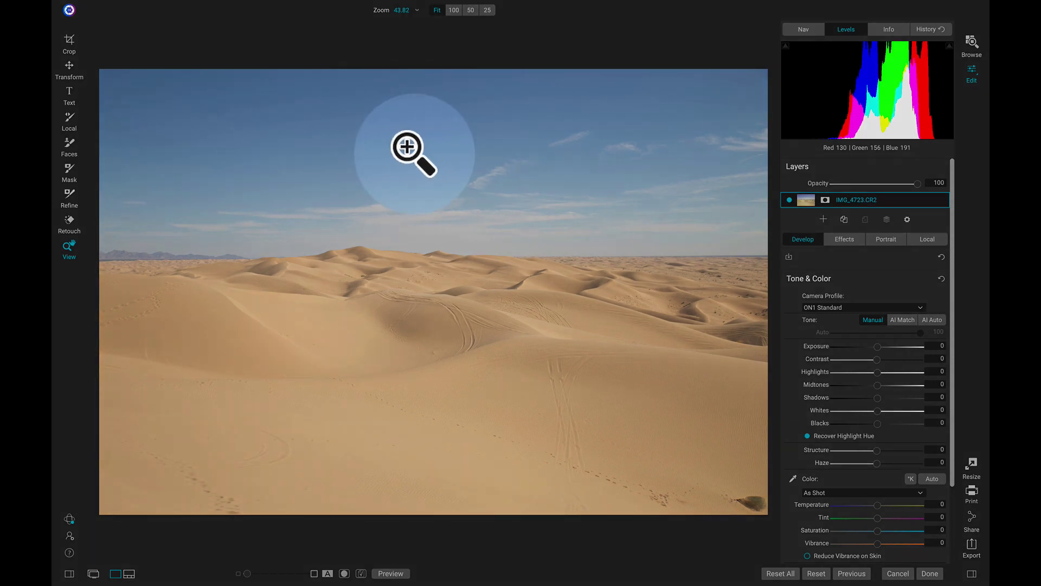
pyautogui.click(848, 236)
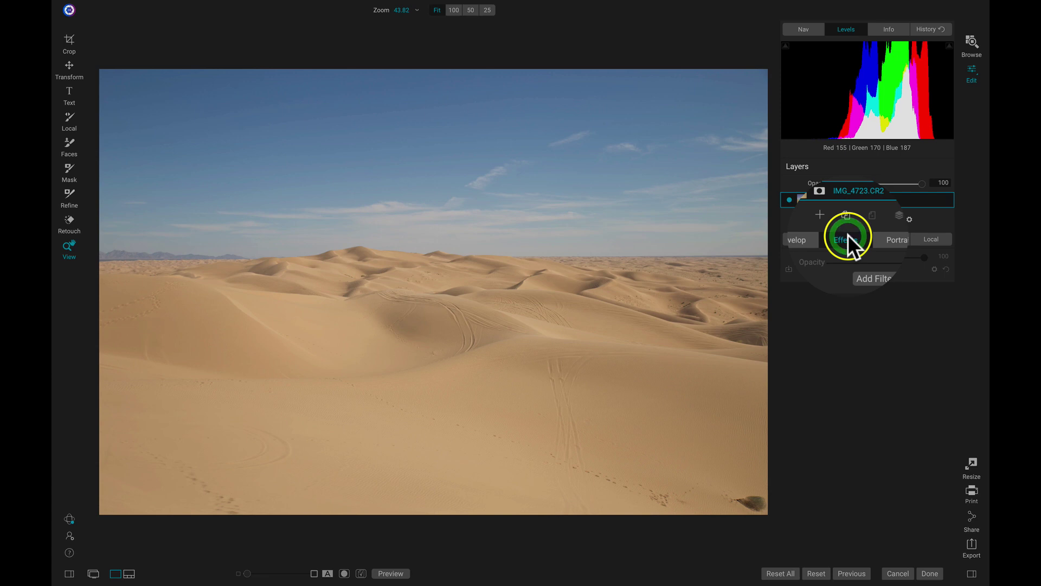
pyautogui.click(871, 268)
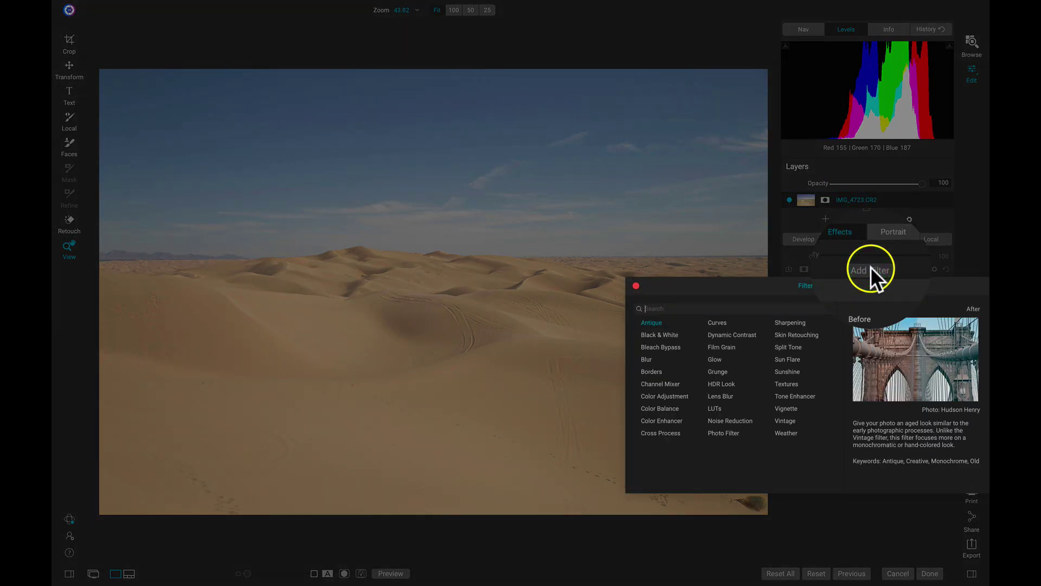
pyautogui.click(717, 322)
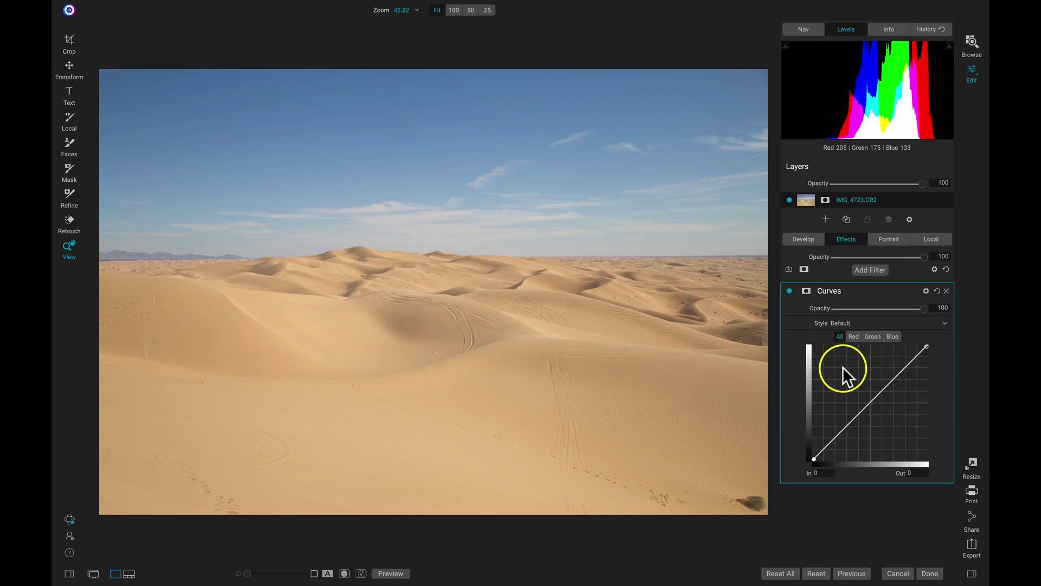
# Create a mask on the Curves filter and enable its Color Range option
pyautogui.click(806, 291)
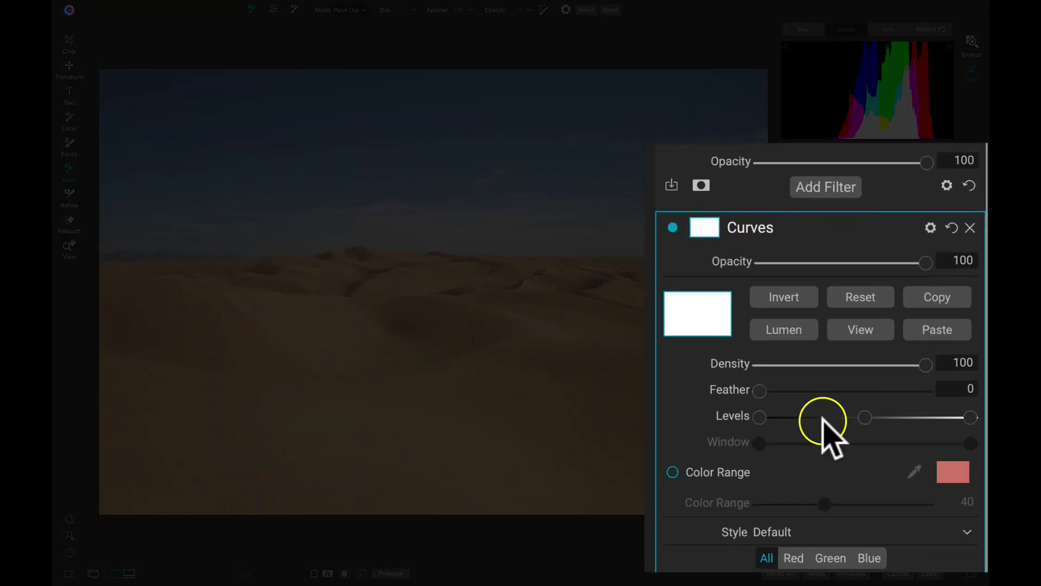
pyautogui.scroll(-3, 825, 423)
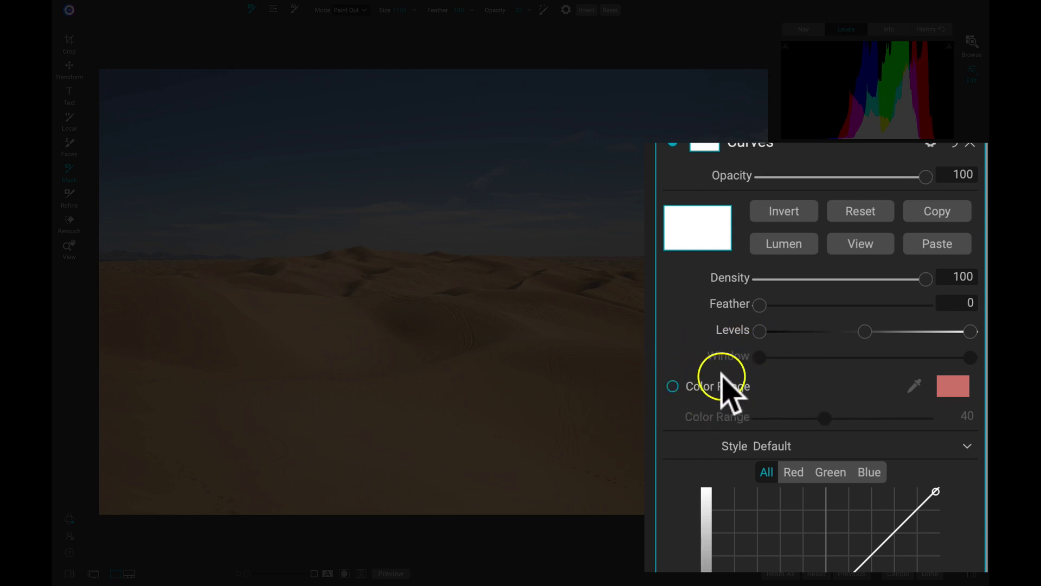
pyautogui.click(673, 387)
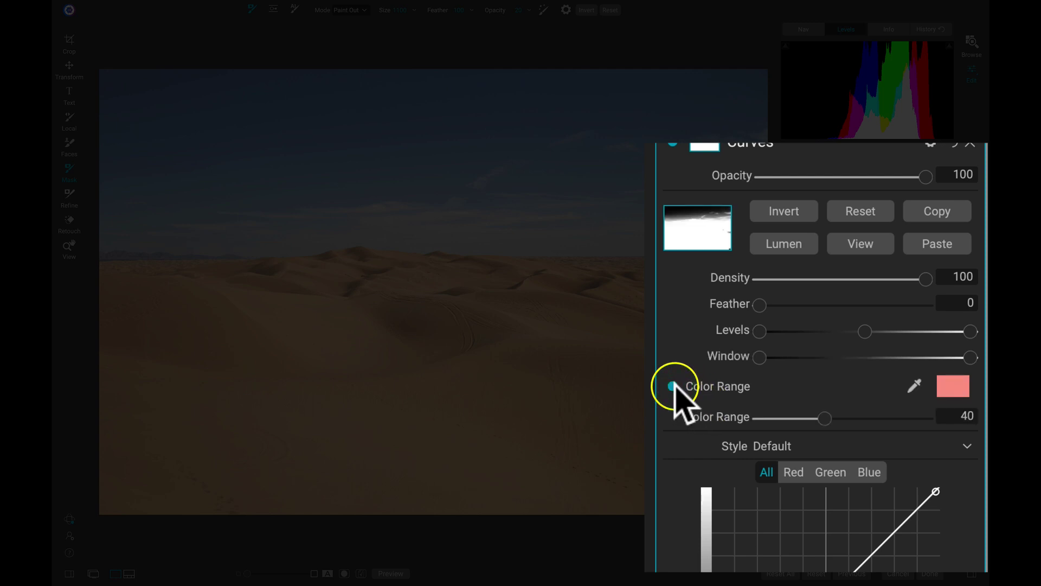
pyautogui.click(954, 386)
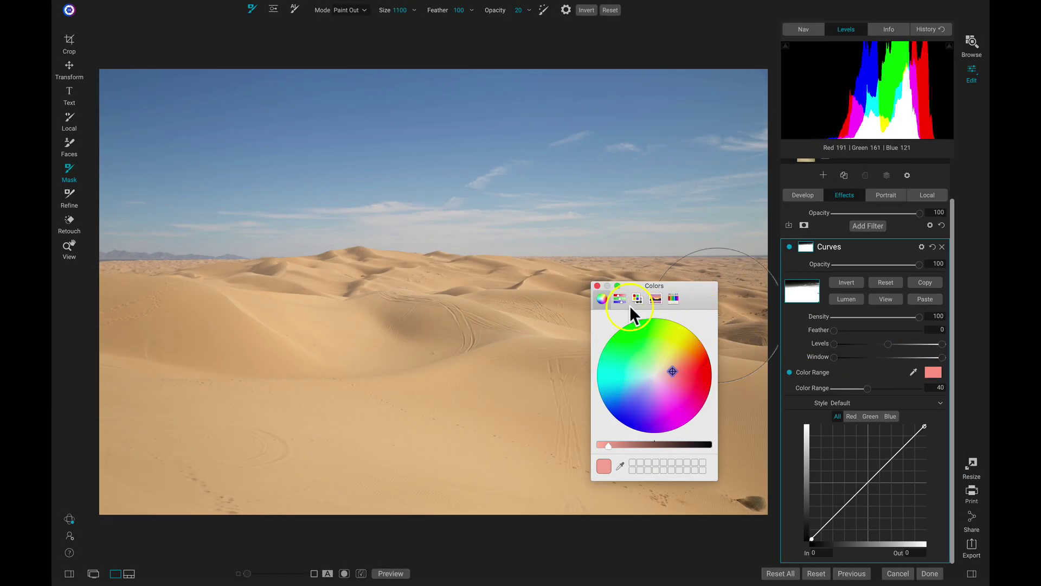
pyautogui.click(618, 298)
pyautogui.click(636, 298)
pyautogui.click(655, 297)
pyautogui.click(673, 298)
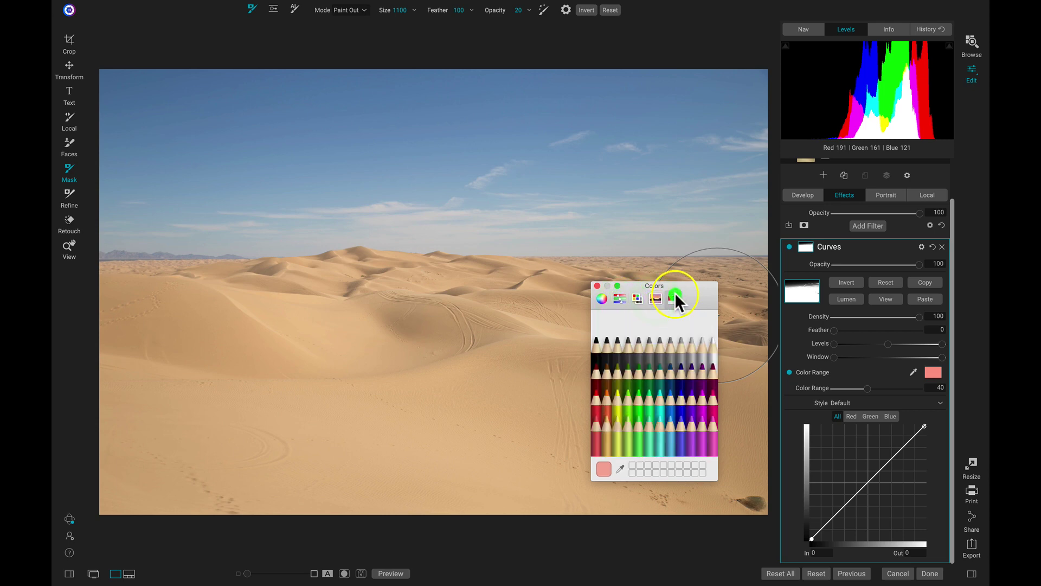
pyautogui.click(596, 285)
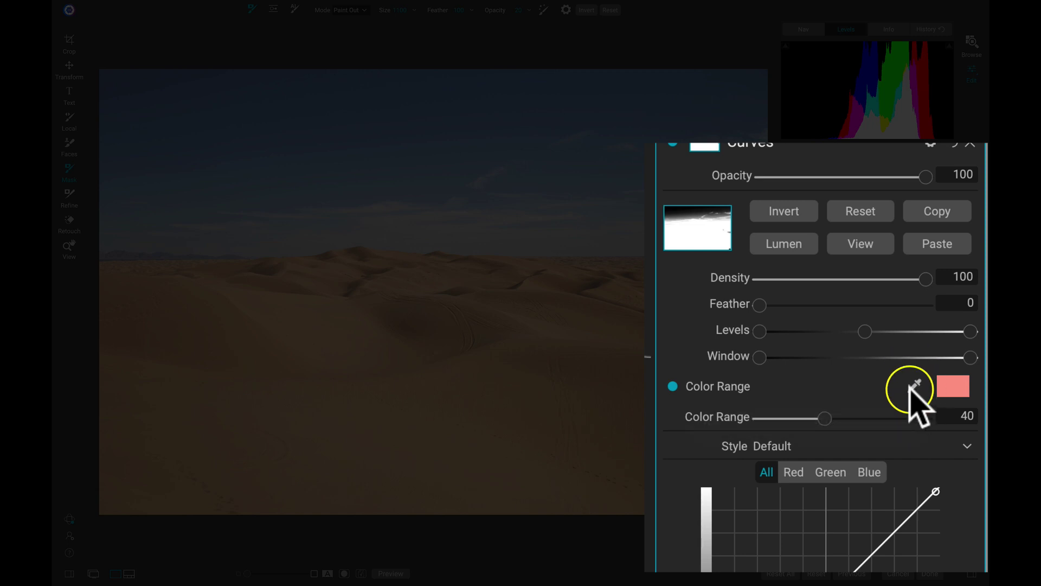
# Sample the deep blue near the upper edge of the sky as the mask's Color Range colour
pyautogui.click(916, 385)
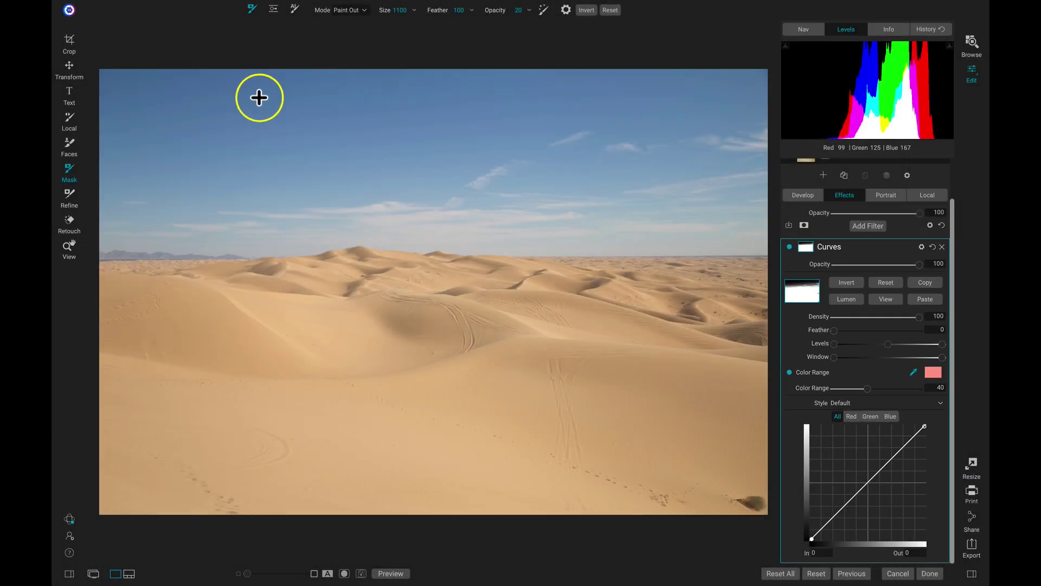
pyautogui.click(251, 83)
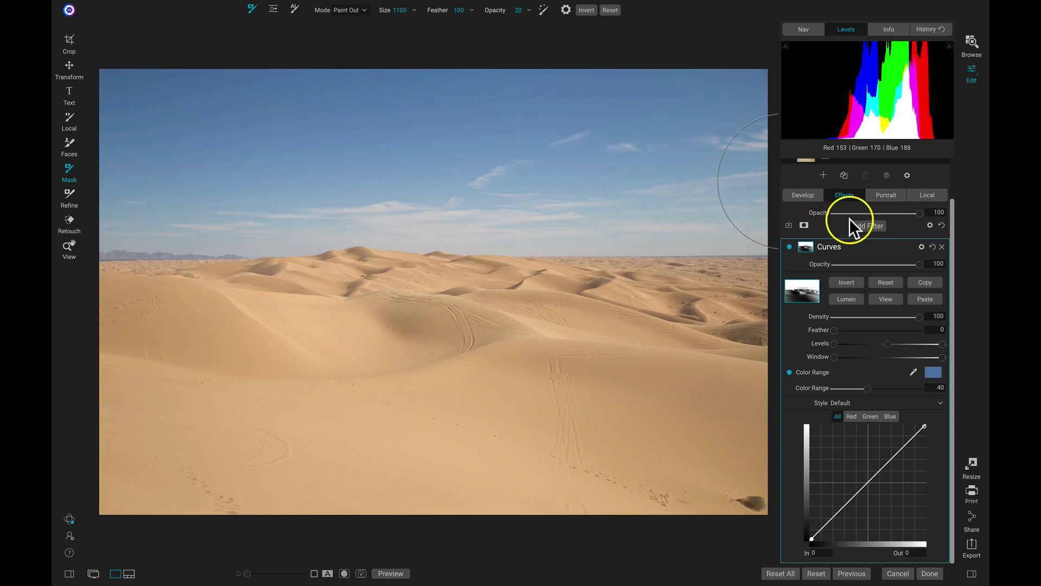
pyautogui.press('z')
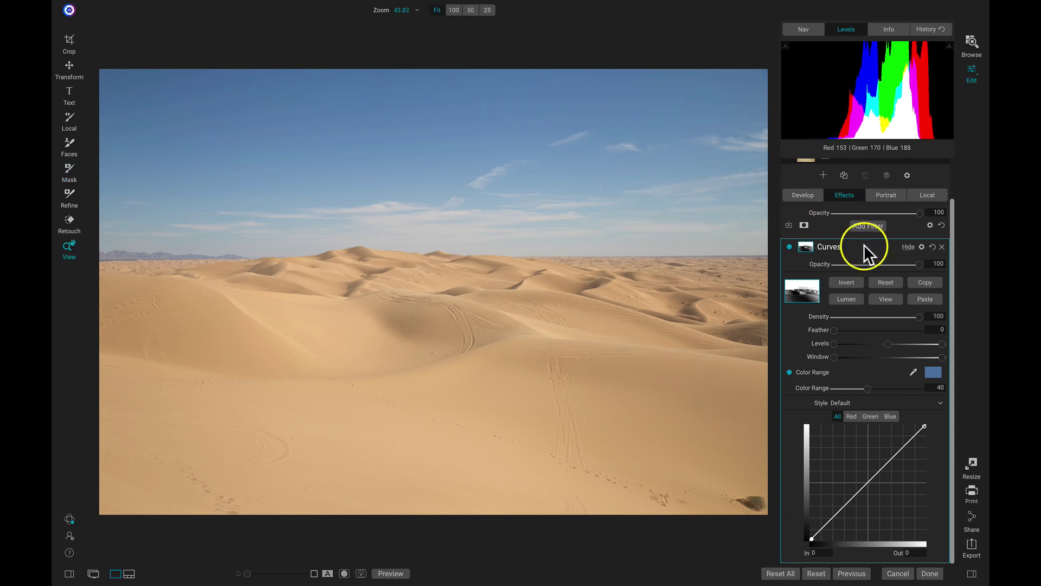
# Reduce the mask's Color Range to 22 while viewing the mask, and return to the normal photo view
pyautogui.click(886, 298)
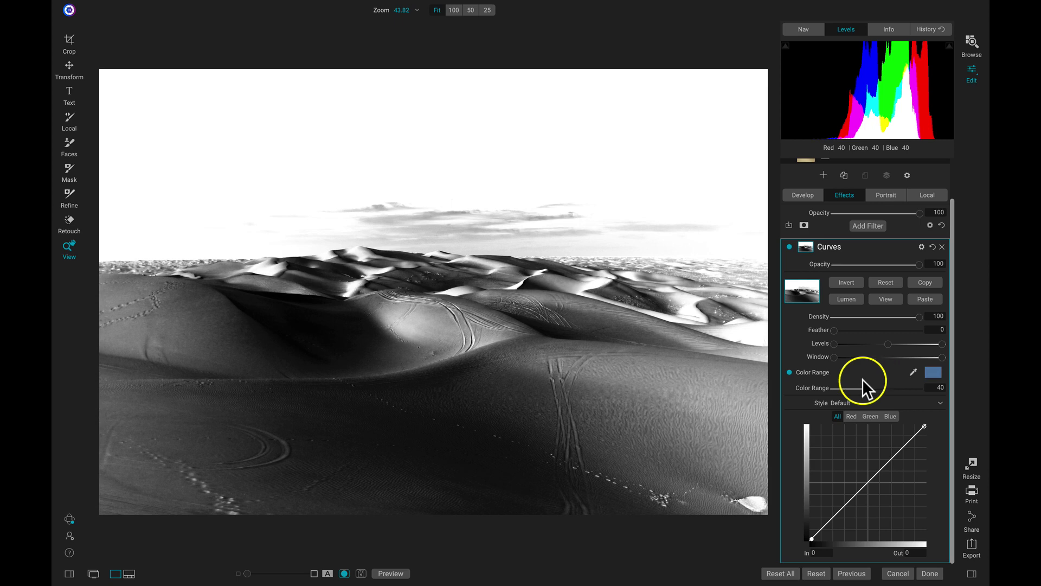
pyautogui.moveTo(867, 388); pyautogui.dragTo(849, 392)
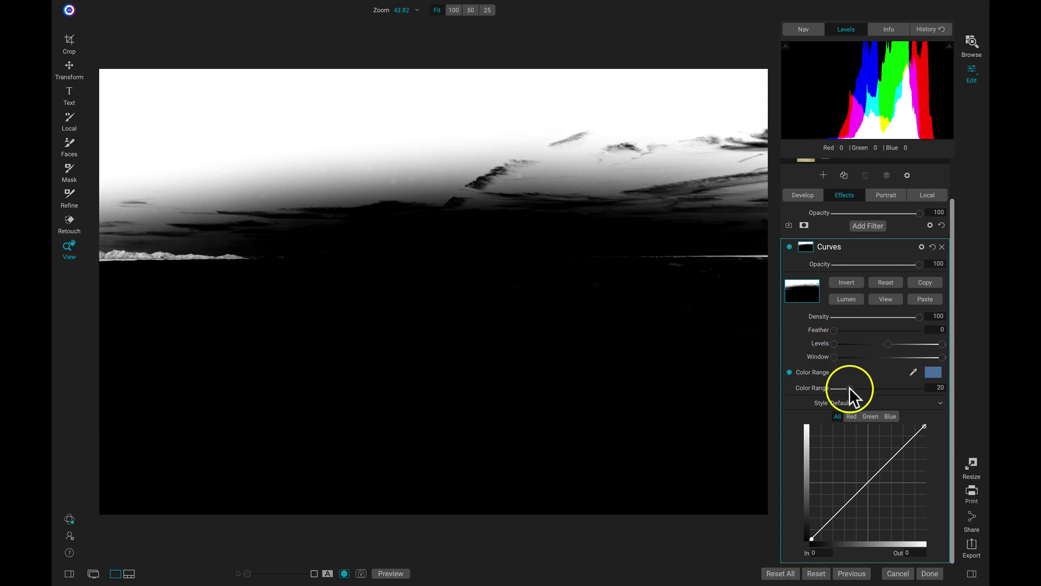
pyautogui.moveTo(849, 387); pyautogui.dragTo(851, 387)
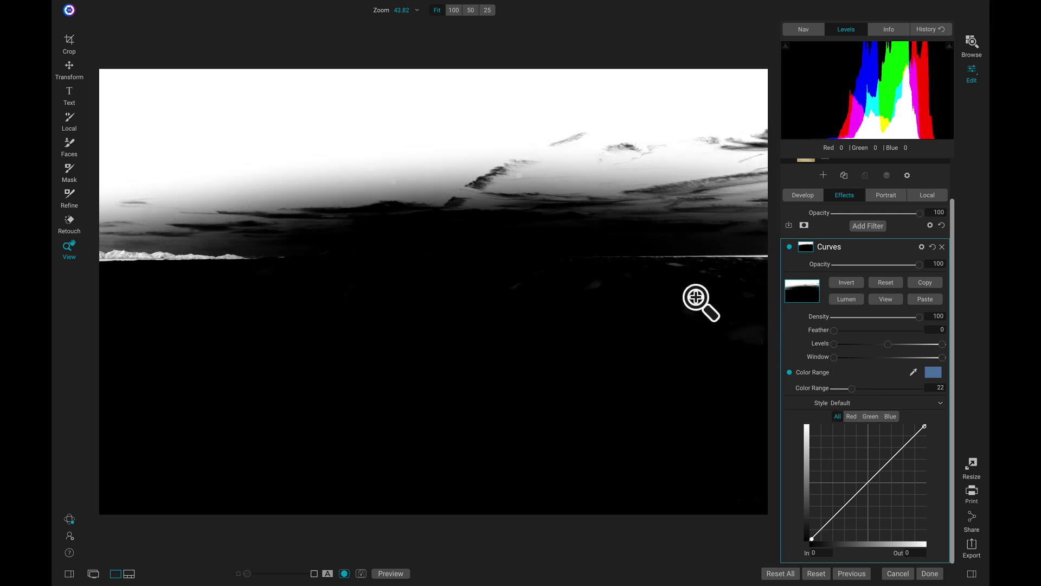
pyautogui.click(886, 299)
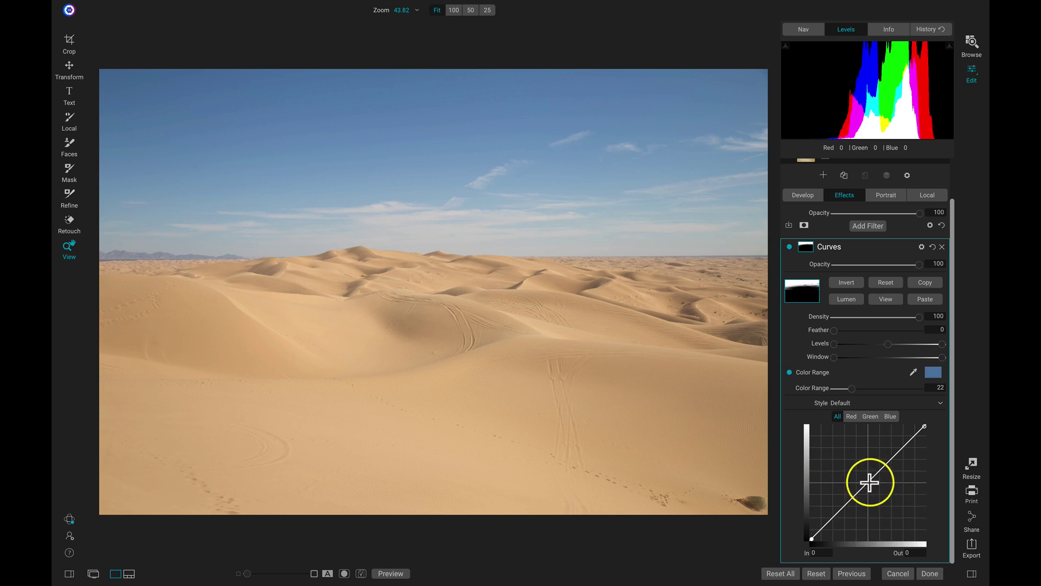
# Darken the sky by pulling the curve's midpoint down to input 148, output 105, and compare with the filter off and on
pyautogui.moveTo(869, 484)
pyautogui.mouseDown()
pyautogui.moveTo(860, 464)
pyautogui.moveTo(877, 491)
pyautogui.moveTo(856, 460)
pyautogui.moveTo(884, 499)
pyautogui.moveTo(869, 470)
pyautogui.mouseUp()
pyautogui.moveTo(860, 452); pyautogui.dragTo(877, 493)
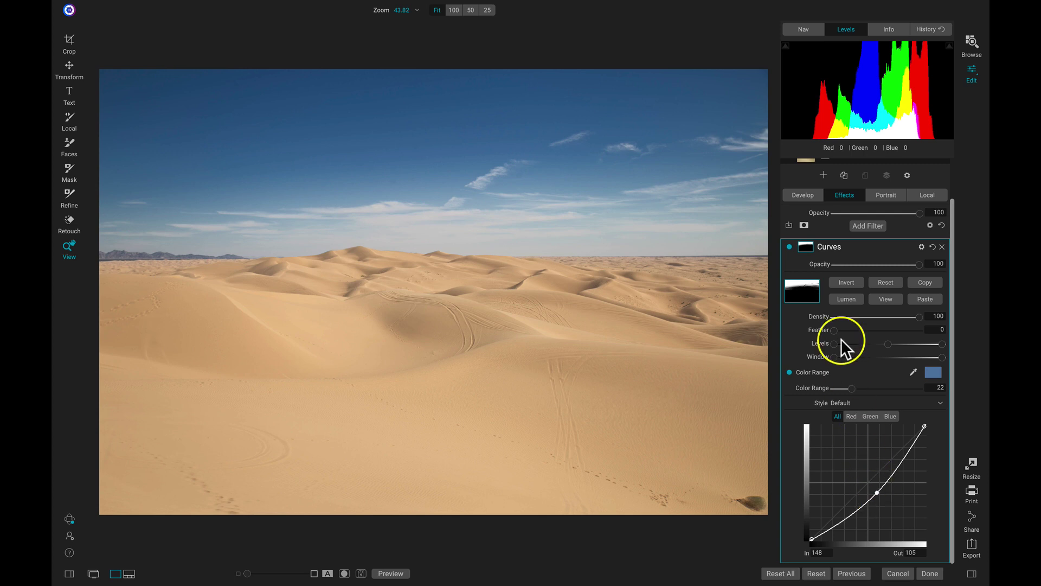
pyautogui.click(789, 246)
pyautogui.click(789, 246)
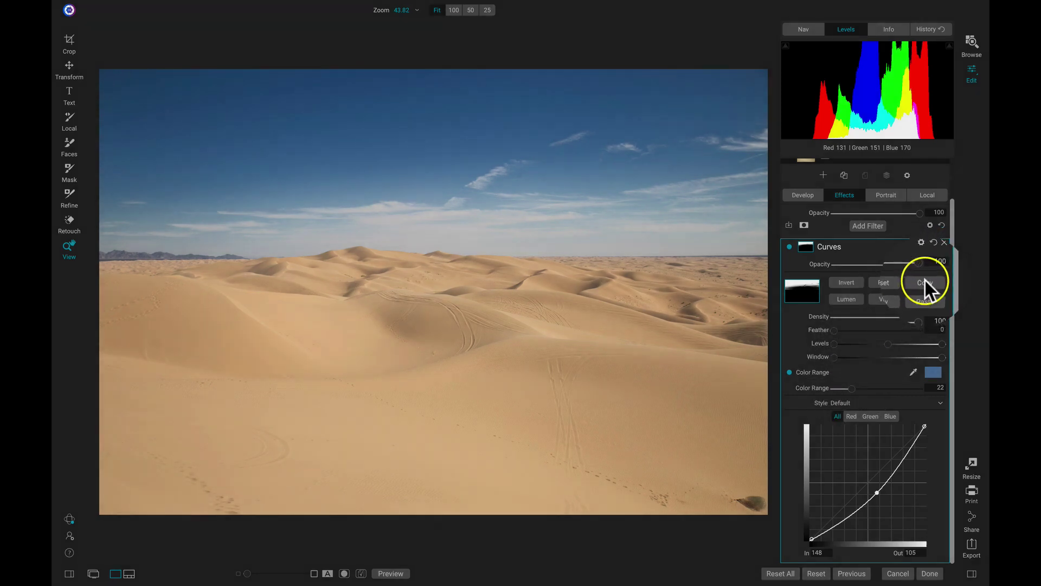
# Copy the sky mask, add a second Curves filter, and paste the mask onto it
pyautogui.click(924, 280)
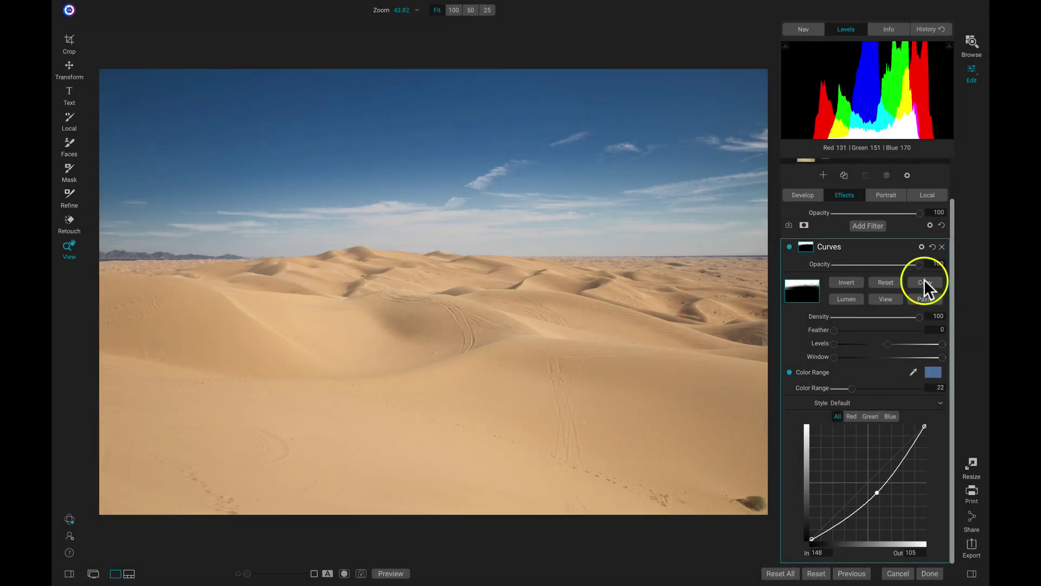
pyautogui.click(869, 226)
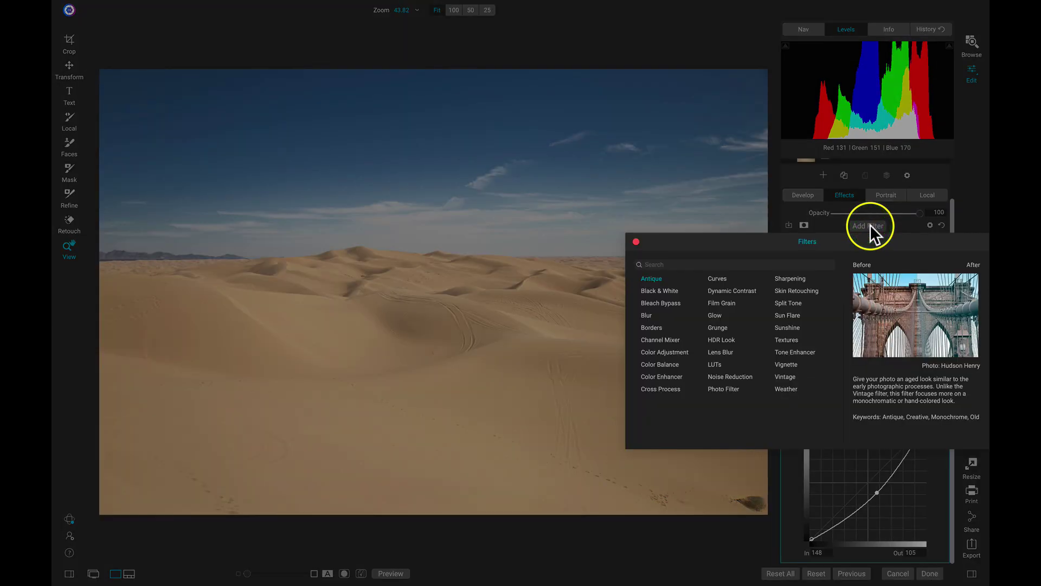
pyautogui.click(717, 277)
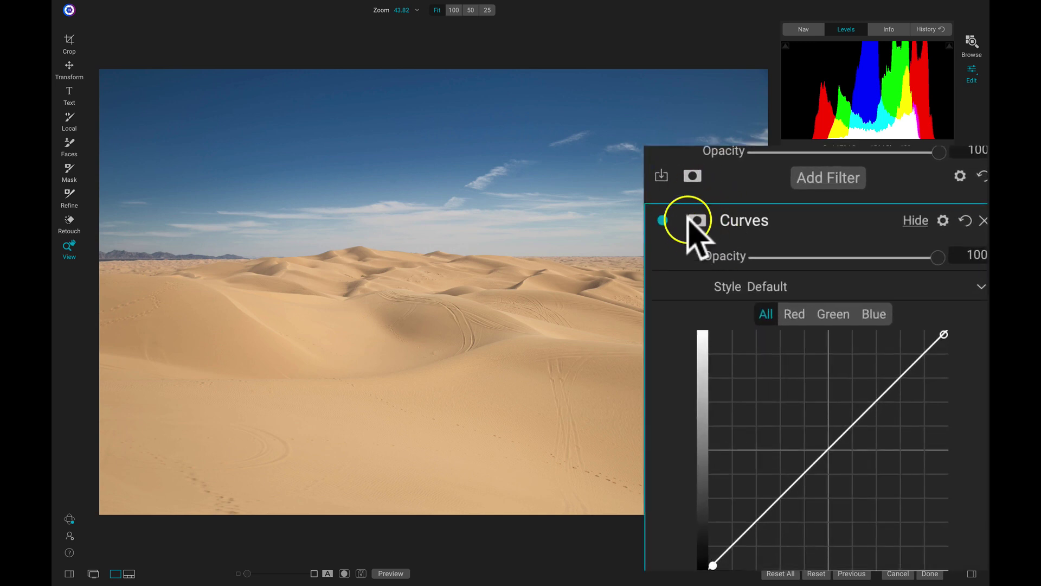
pyautogui.click(696, 222)
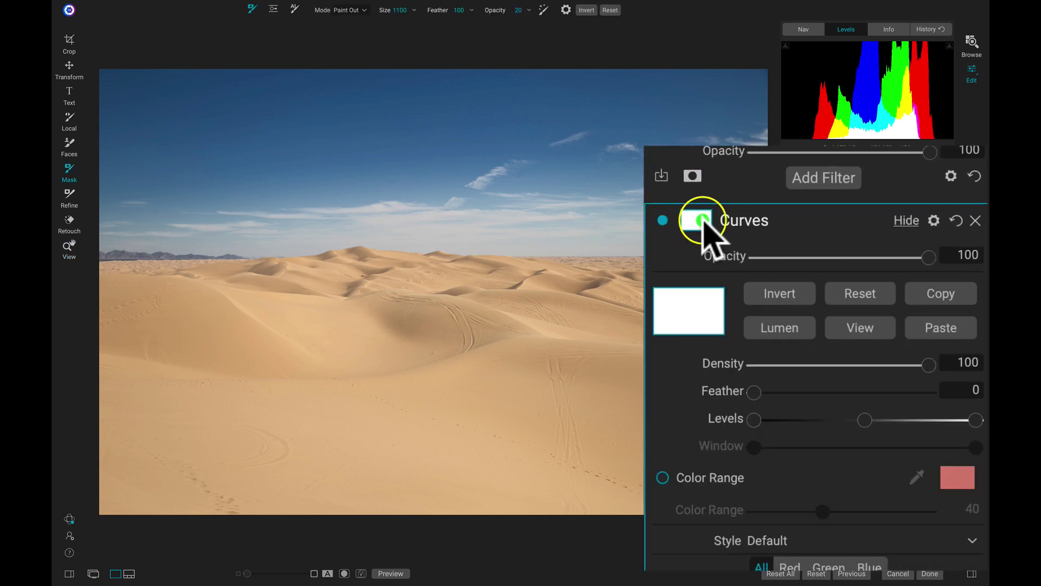
pyautogui.click(941, 326)
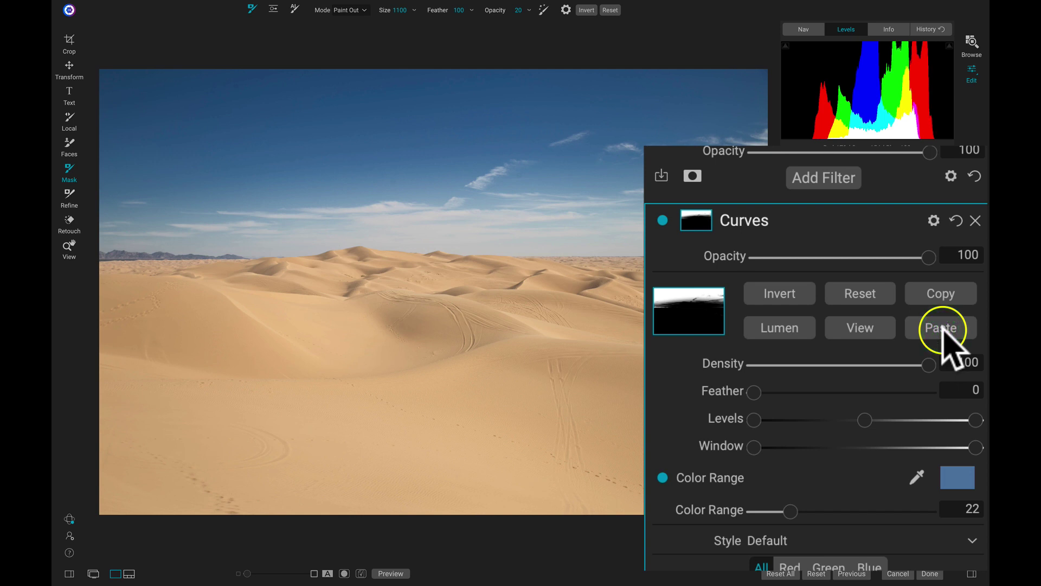
# Invert the second Curves filter's mask so it targets the sand, checking it in mask view
pyautogui.click(868, 327)
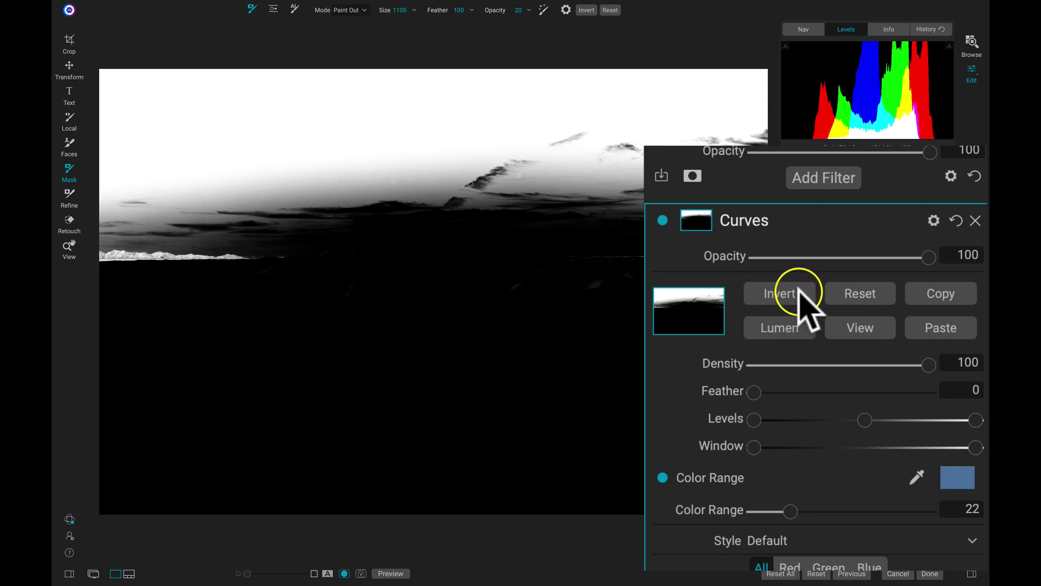
pyautogui.click(773, 294)
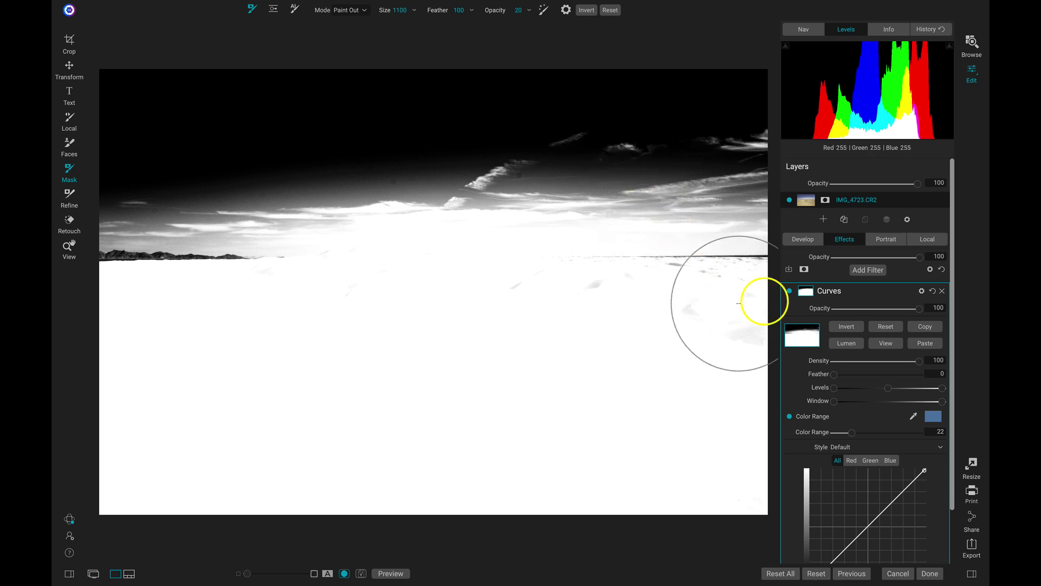
pyautogui.click(884, 343)
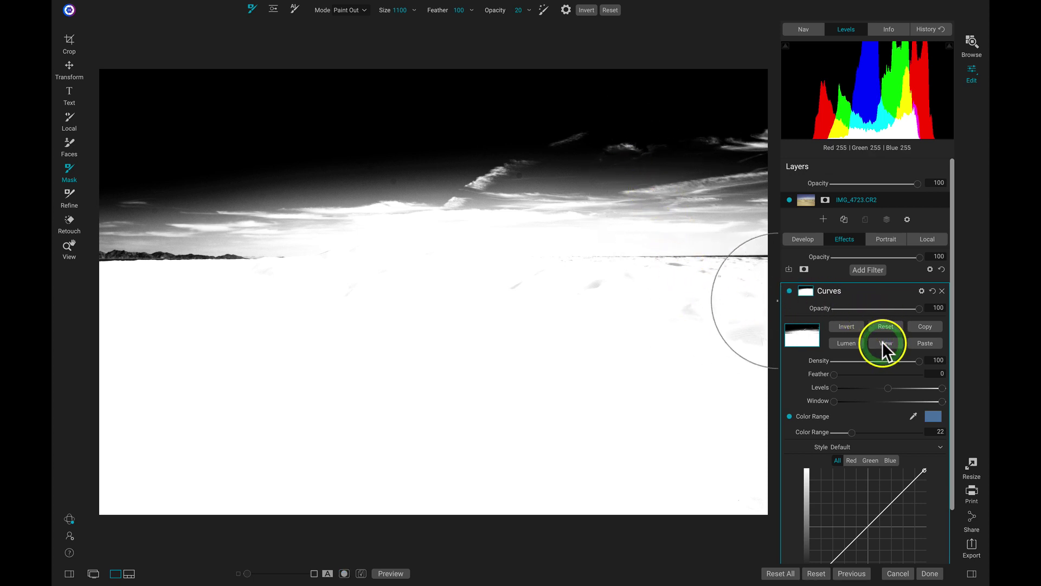
# Shape the sand's curve into an S with points at input 69, output 35 and input 167, output 171, and compare before and after
pyautogui.scroll(-2, 883, 342)
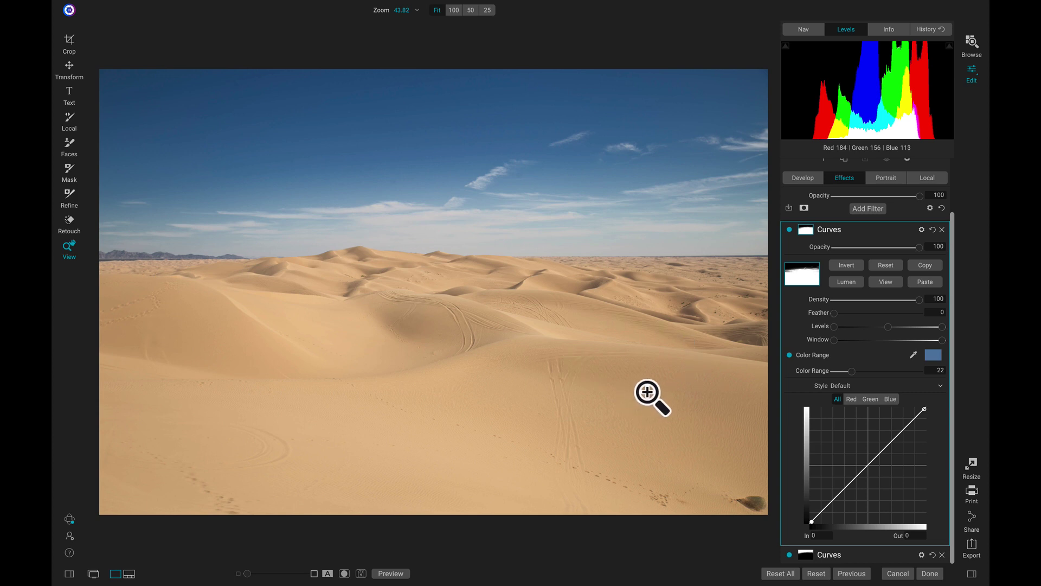
pyautogui.click(841, 491)
pyautogui.moveTo(841, 491); pyautogui.dragTo(840, 506)
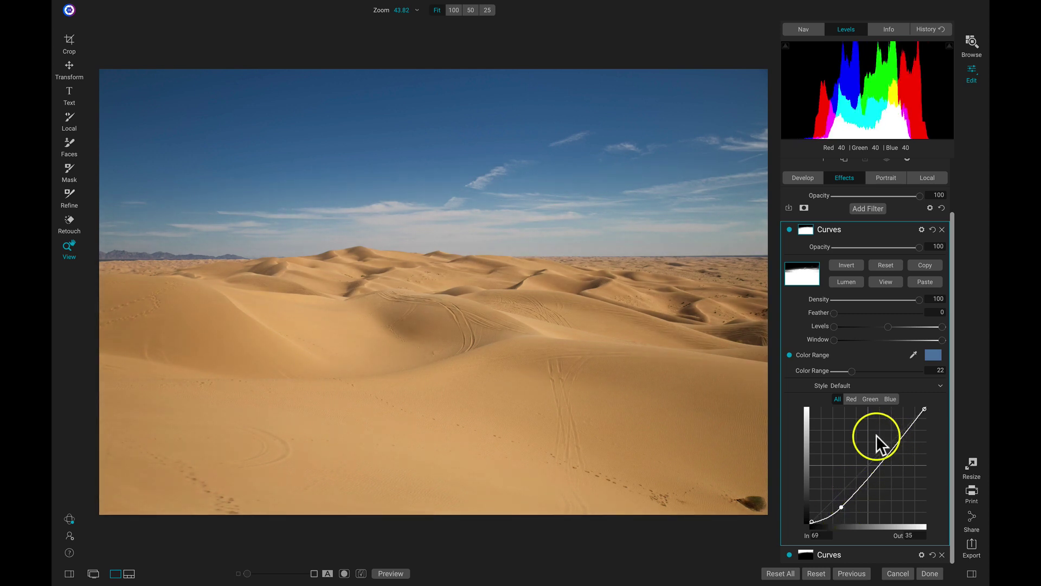
pyautogui.click(888, 454)
pyautogui.moveTo(888, 455); pyautogui.dragTo(886, 444)
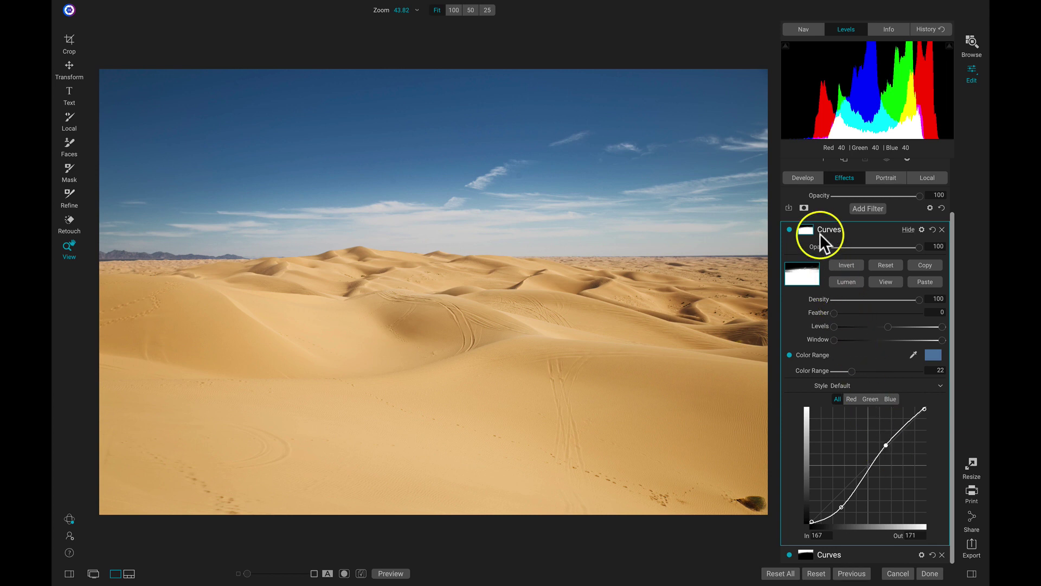
pyautogui.click(789, 229)
pyautogui.click(789, 229)
pyautogui.click(789, 229)
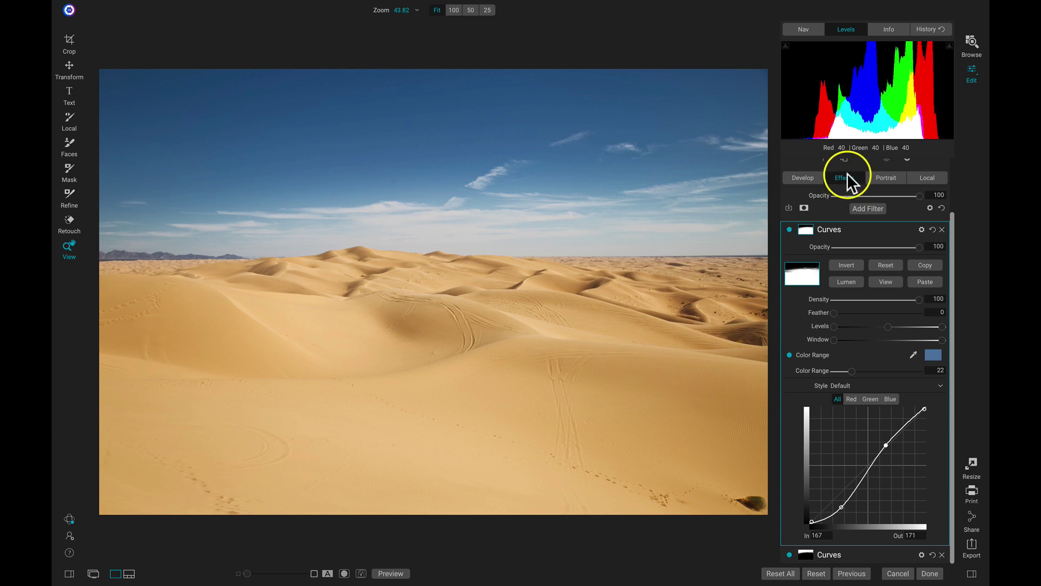
# Set the overall Effects opacity to 82 and compare the edit with the original photo
pyautogui.moveTo(921, 195); pyautogui.dragTo(819, 202)
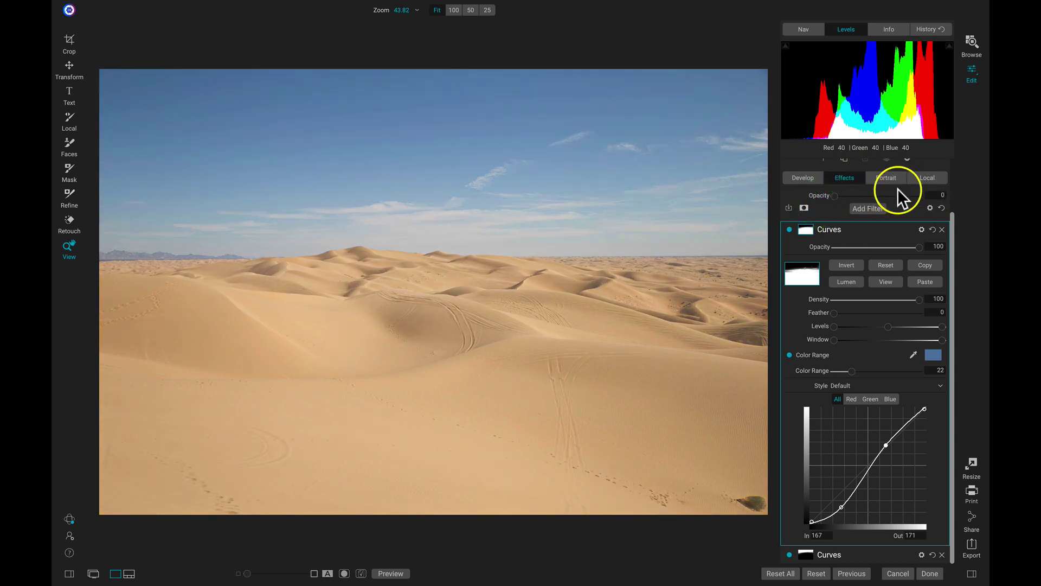
pyautogui.moveTo(837, 195); pyautogui.dragTo(882, 195)
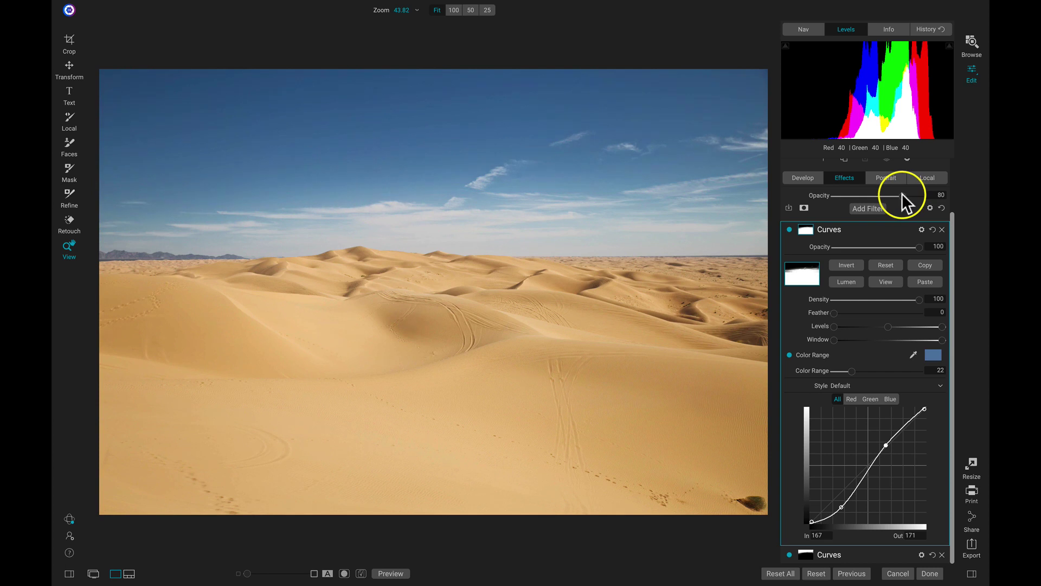
pyautogui.moveTo(905, 193); pyautogui.dragTo(903, 193)
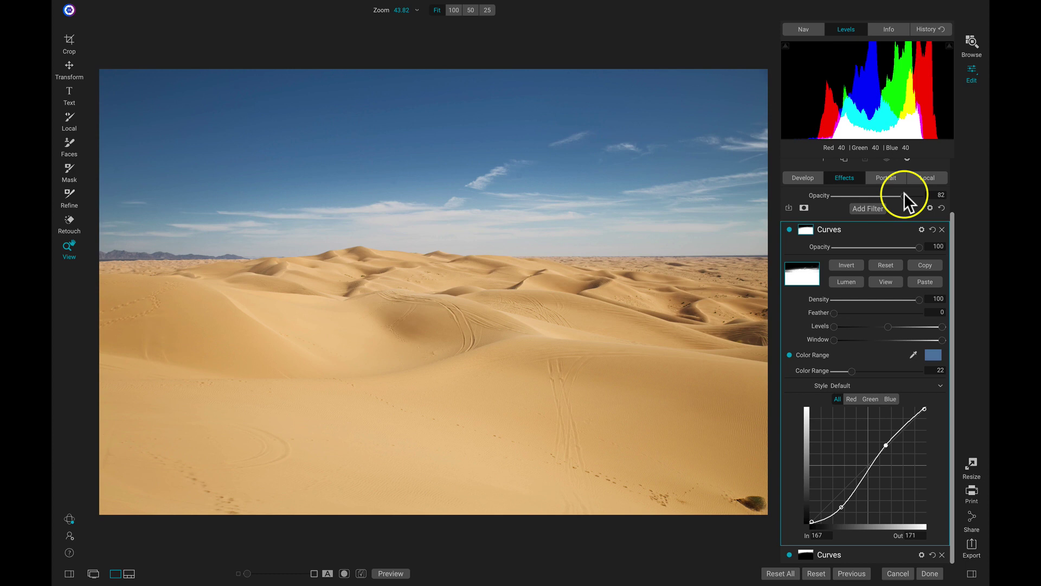
pyautogui.press('\\')
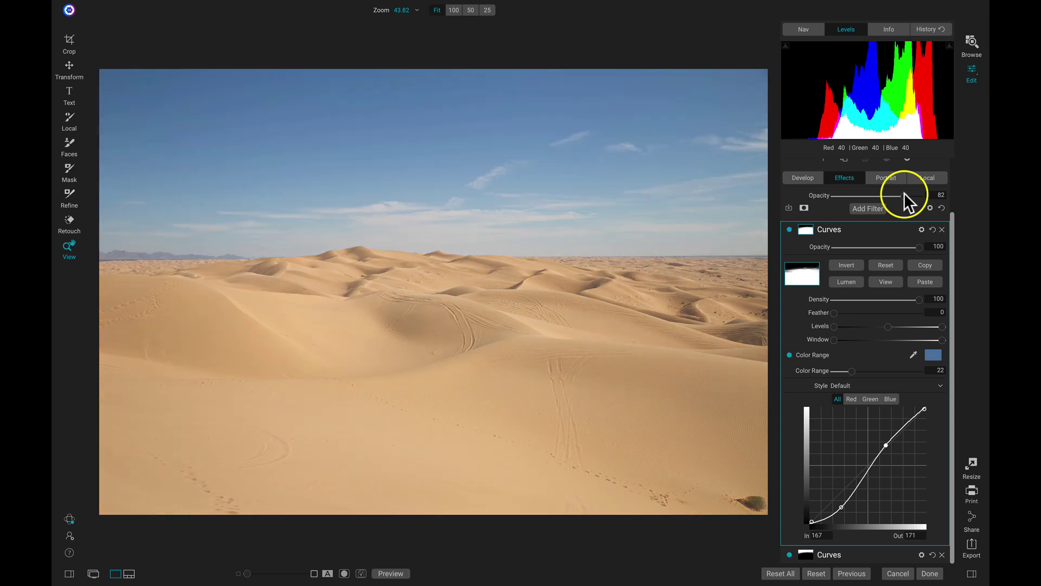
# Preview the desert photo without its edits for a before-and-after check
pyautogui.press('\\')
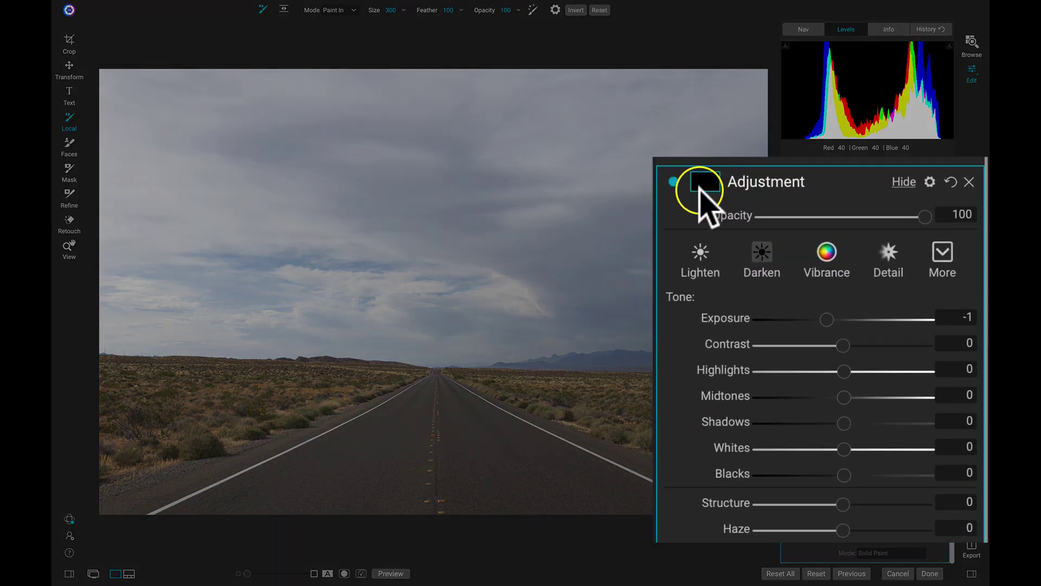
# Create a luminosity mask for the local adjustment on the road photo and display the mask in mask view
pyautogui.click(699, 188)
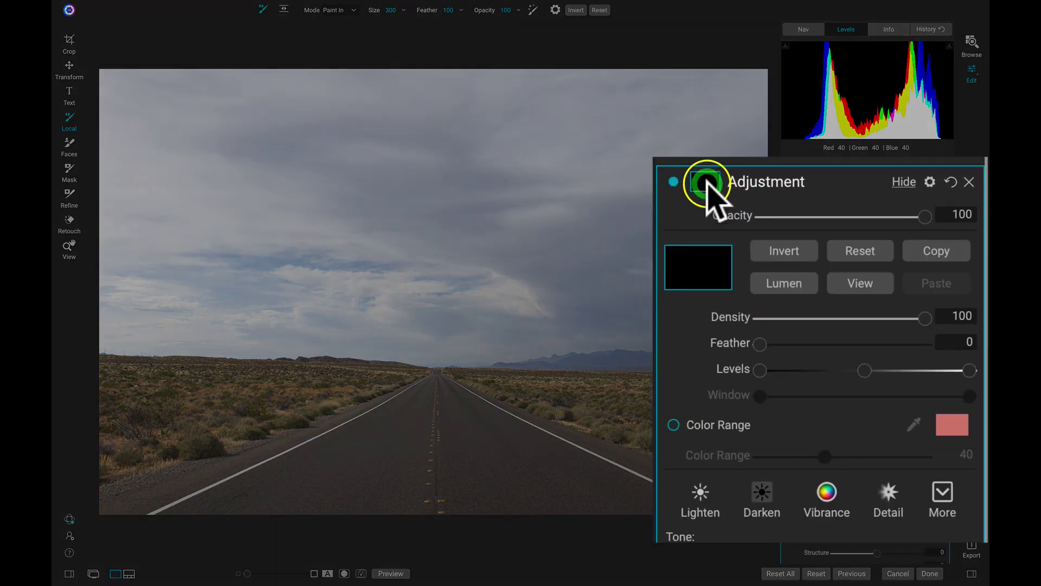
pyautogui.click(793, 281)
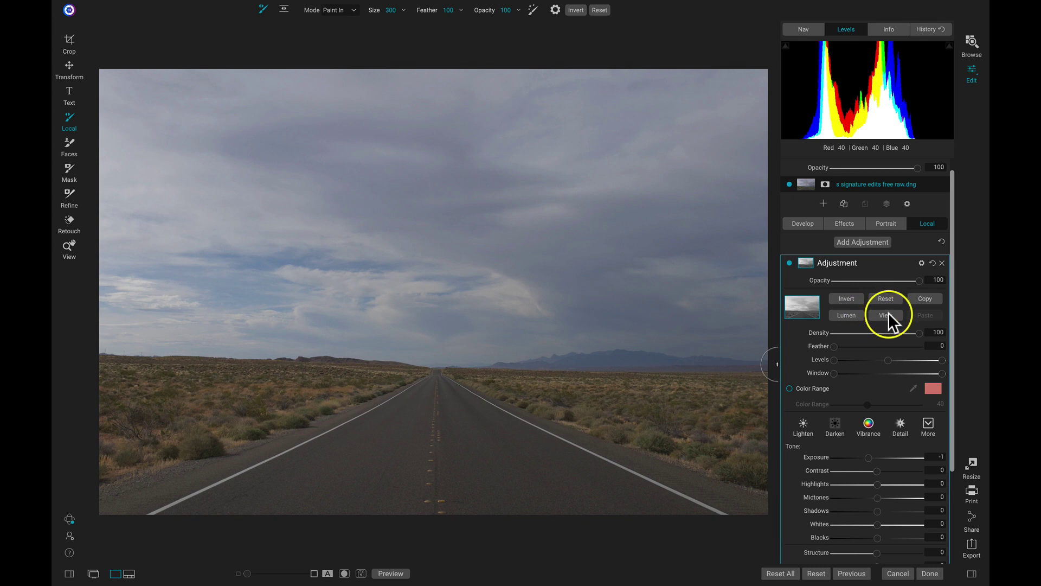
pyautogui.click(889, 313)
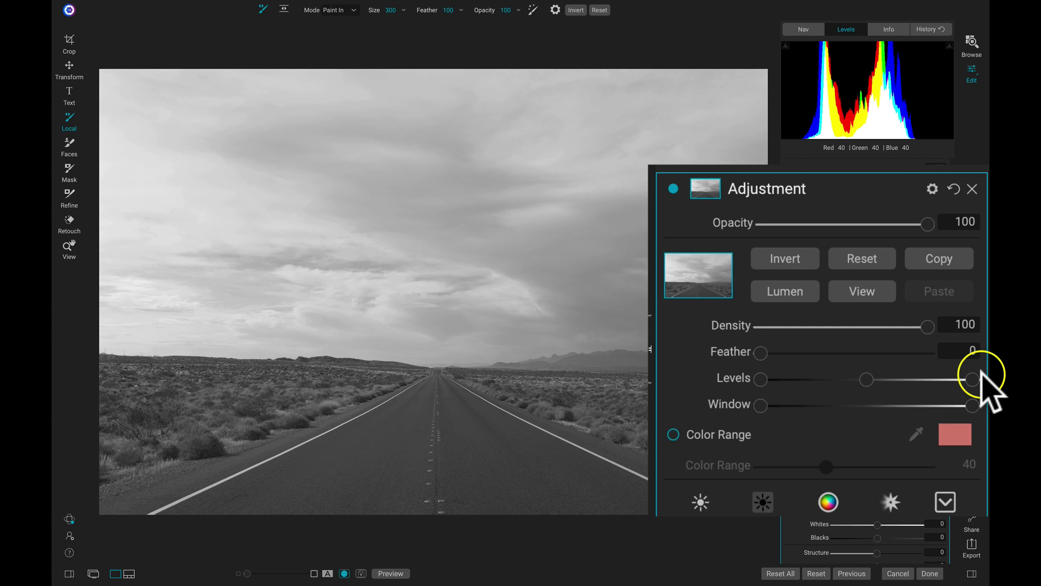
# Increase the masking brush size to 700
pyautogui.press(']')
pyautogui.press(']')
pyautogui.press(']')
pyautogui.press(']')
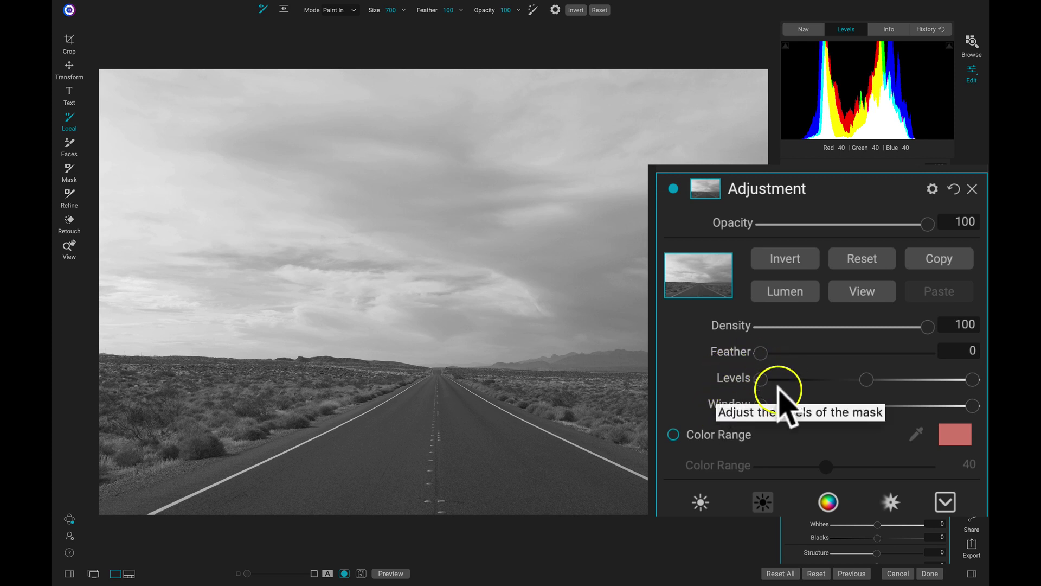
# Adjust the luminosity mask's Levels black point, midpoint and white point so the sky is mostly white and the land nearly black
pyautogui.moveTo(761, 379); pyautogui.dragTo(839, 387)
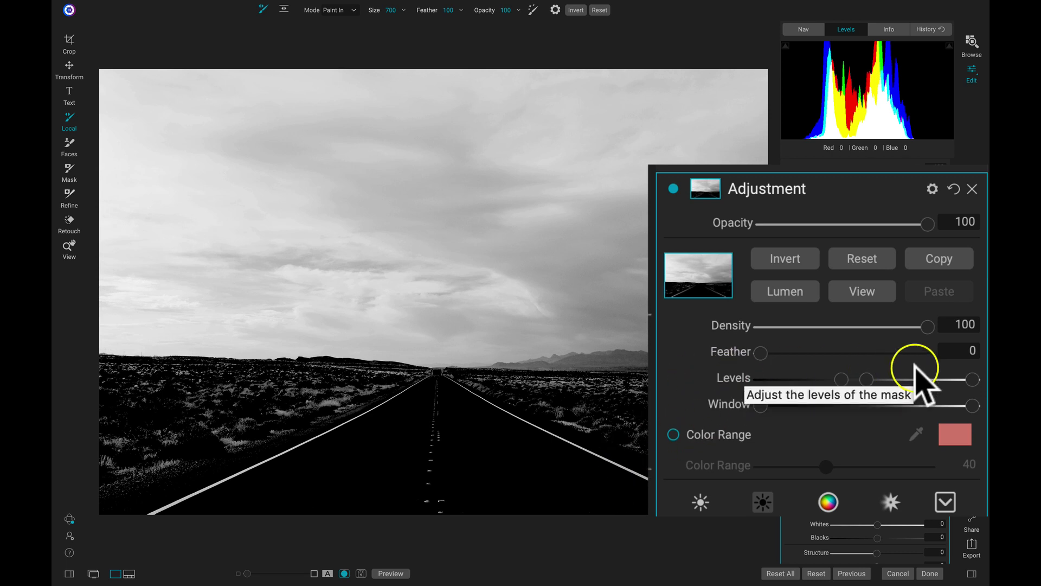
pyautogui.moveTo(862, 379)
pyautogui.mouseDown()
pyautogui.moveTo(908, 379)
pyautogui.moveTo(881, 384)
pyautogui.mouseUp()
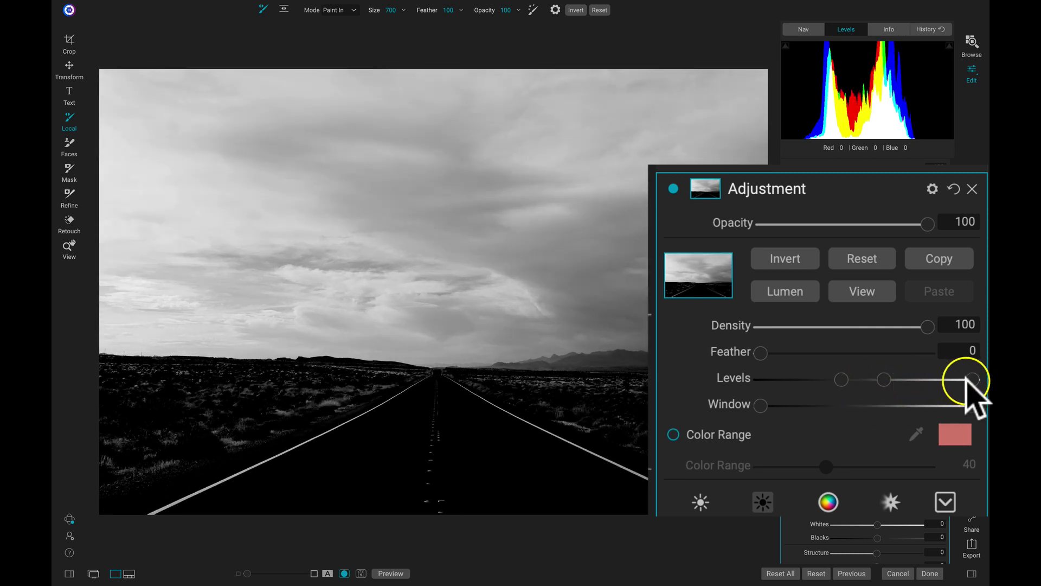
pyautogui.moveTo(969, 381)
pyautogui.mouseDown()
pyautogui.moveTo(907, 382)
pyautogui.moveTo(973, 379)
pyautogui.mouseUp()
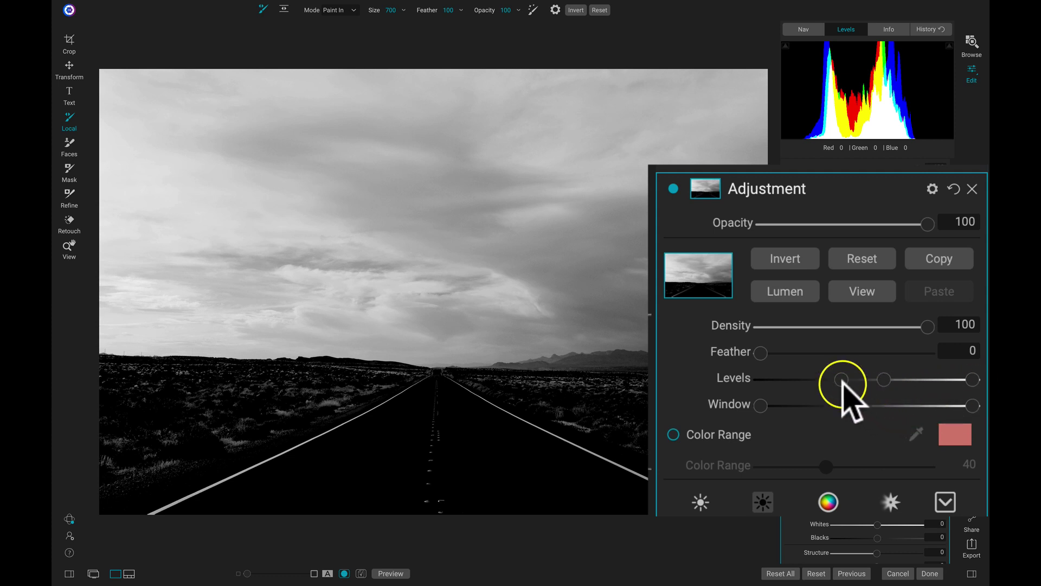
pyautogui.moveTo(841, 380); pyautogui.dragTo(802, 381)
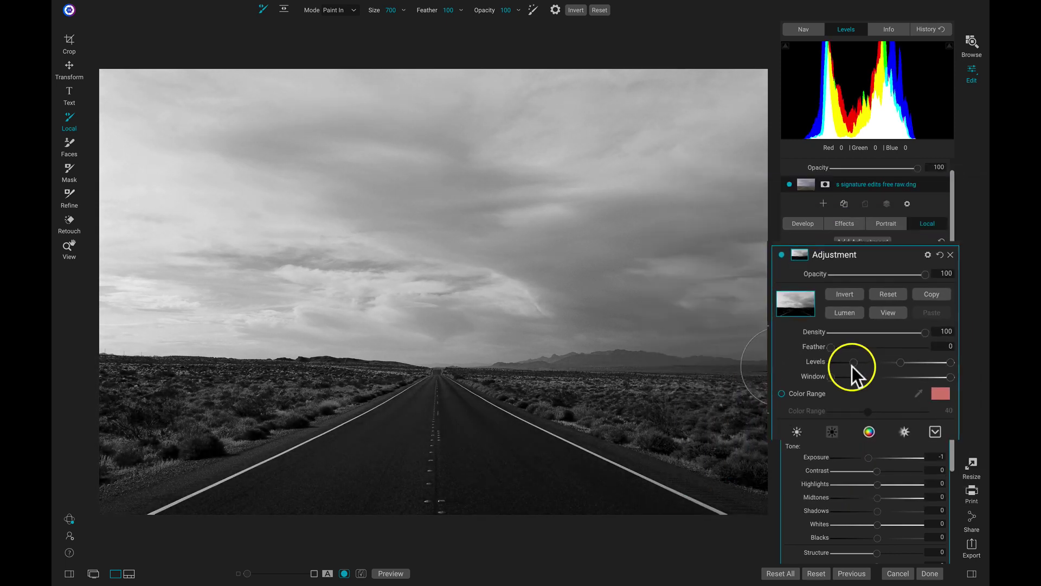
pyautogui.moveTo(895, 359)
pyautogui.mouseDown()
pyautogui.moveTo(853, 363)
pyautogui.moveTo(915, 359)
pyautogui.mouseUp()
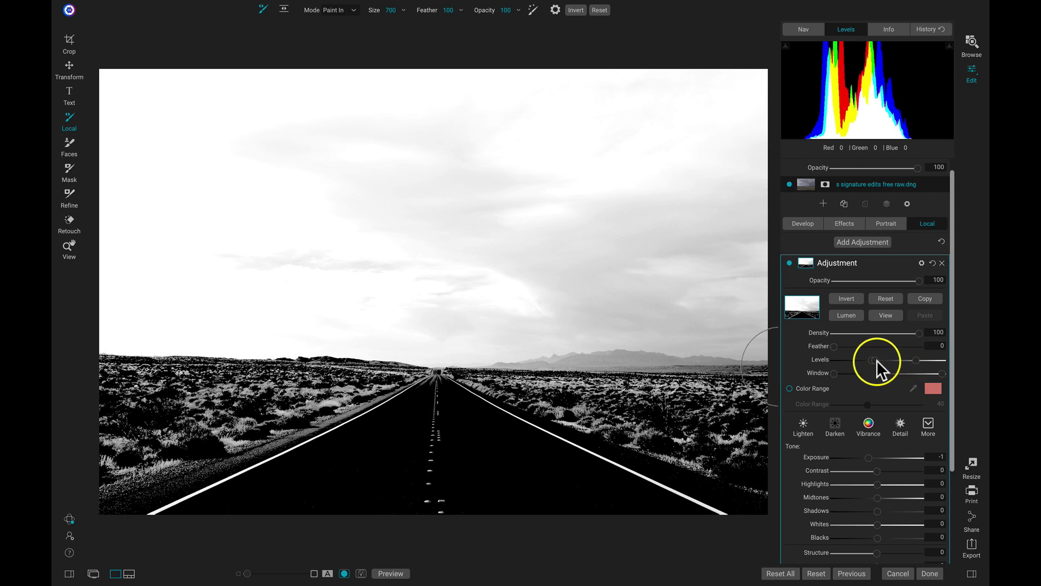
pyautogui.moveTo(876, 360); pyautogui.dragTo(888, 359)
pyautogui.click(914, 360)
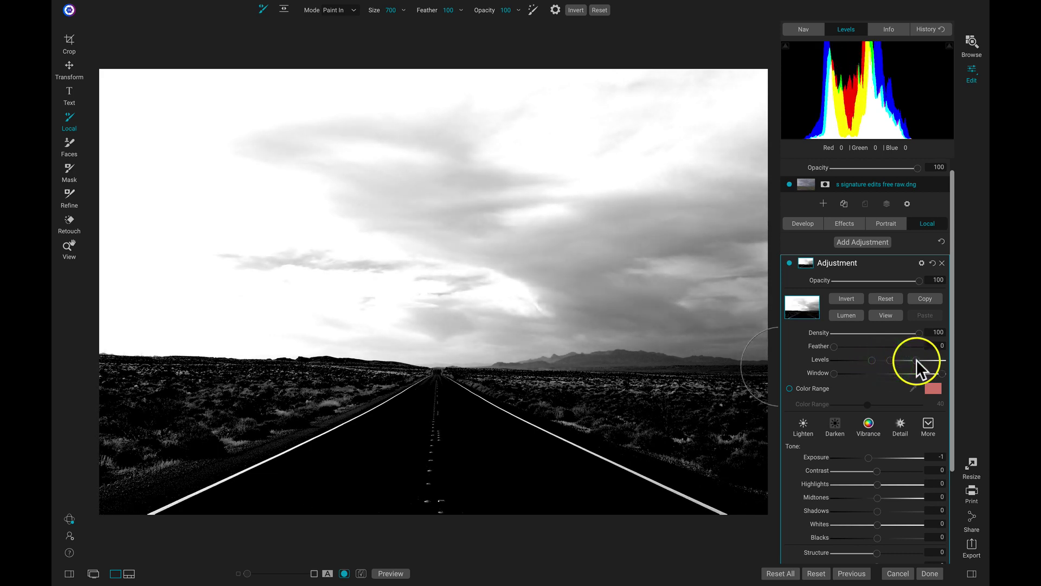
pyautogui.click(911, 359)
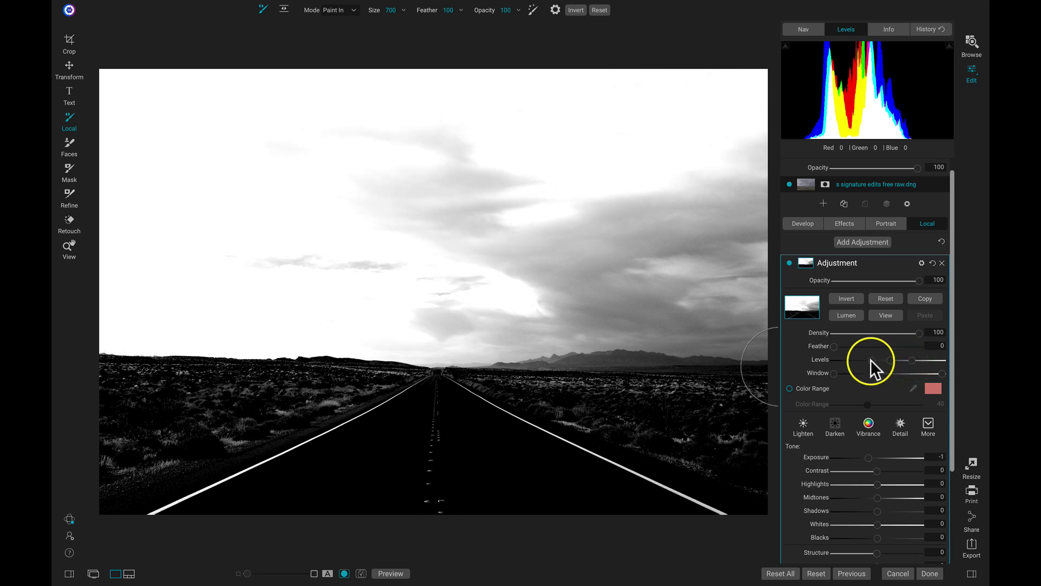
pyautogui.moveTo(873, 359)
pyautogui.mouseDown()
pyautogui.moveTo(883, 359)
pyautogui.moveTo(873, 362)
pyautogui.mouseUp()
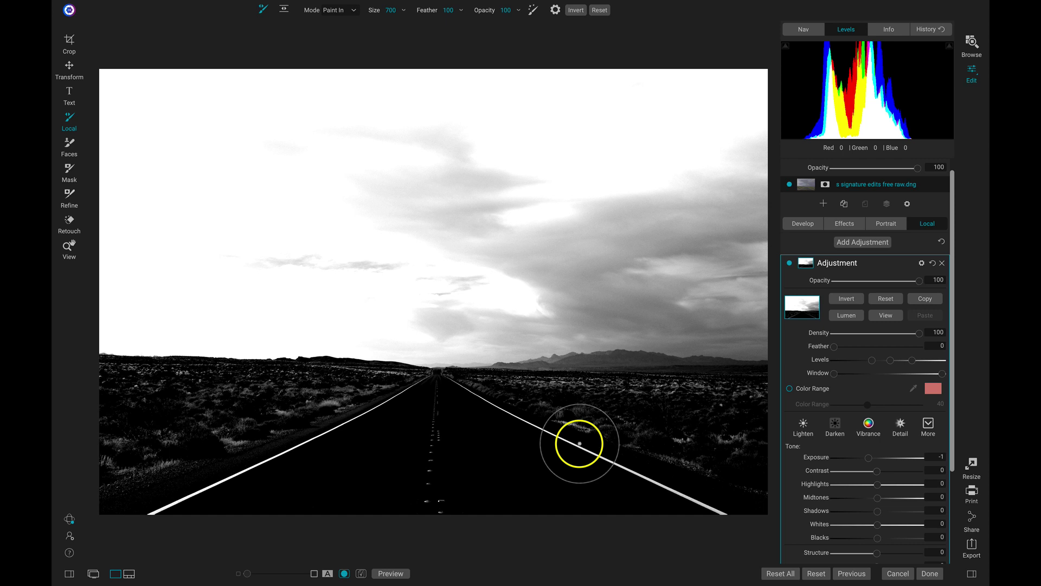
# Paint the road and desert floor below the horizon out of the mask so only the sky is targeted
pyautogui.moveTo(579, 444)
pyautogui.mouseDown()
pyautogui.moveTo(609, 437)
pyautogui.moveTo(751, 490)
pyautogui.moveTo(737, 423)
pyautogui.moveTo(481, 413)
pyautogui.moveTo(609, 472)
pyautogui.moveTo(401, 471)
pyautogui.moveTo(472, 433)
pyautogui.moveTo(446, 409)
pyautogui.moveTo(255, 452)
pyautogui.moveTo(337, 438)
pyautogui.moveTo(132, 430)
pyautogui.moveTo(108, 406)
pyautogui.moveTo(349, 418)
pyautogui.moveTo(284, 407)
pyautogui.moveTo(156, 521)
pyautogui.moveTo(133, 437)
pyautogui.moveTo(288, 405)
pyautogui.moveTo(405, 416)
pyautogui.moveTo(346, 449)
pyautogui.mouseUp()
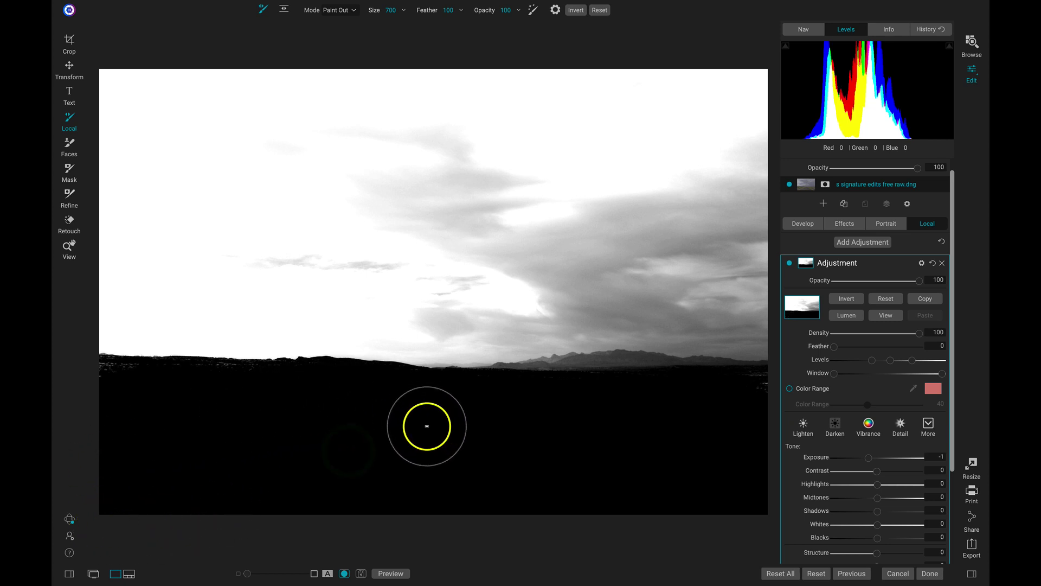
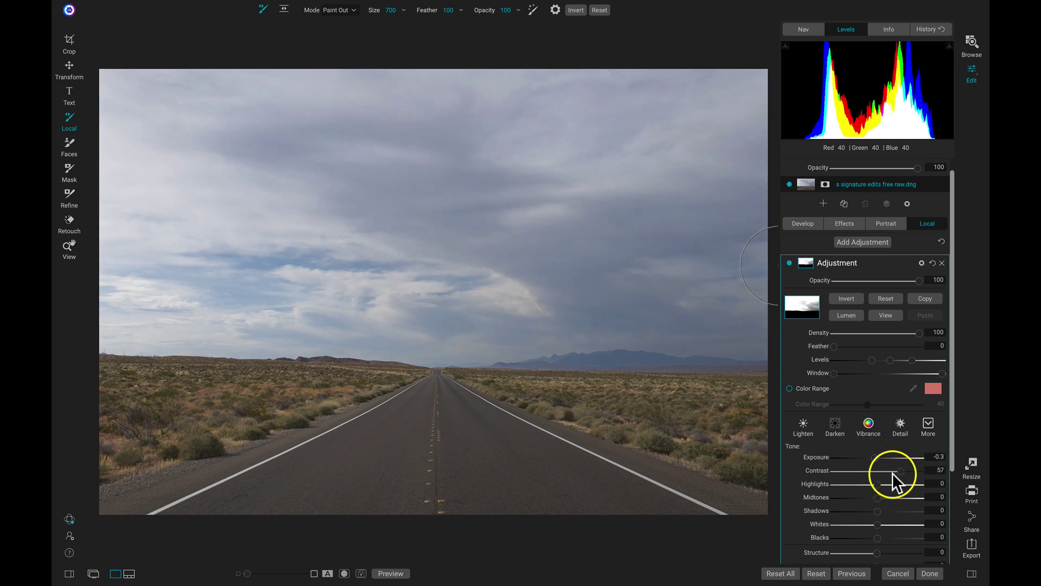
# Set the sky adjustment's Contrast to 38, Shadows to -20 and Midtones to 16
pyautogui.click(893, 471)
pyautogui.scroll(-4, 892, 473)
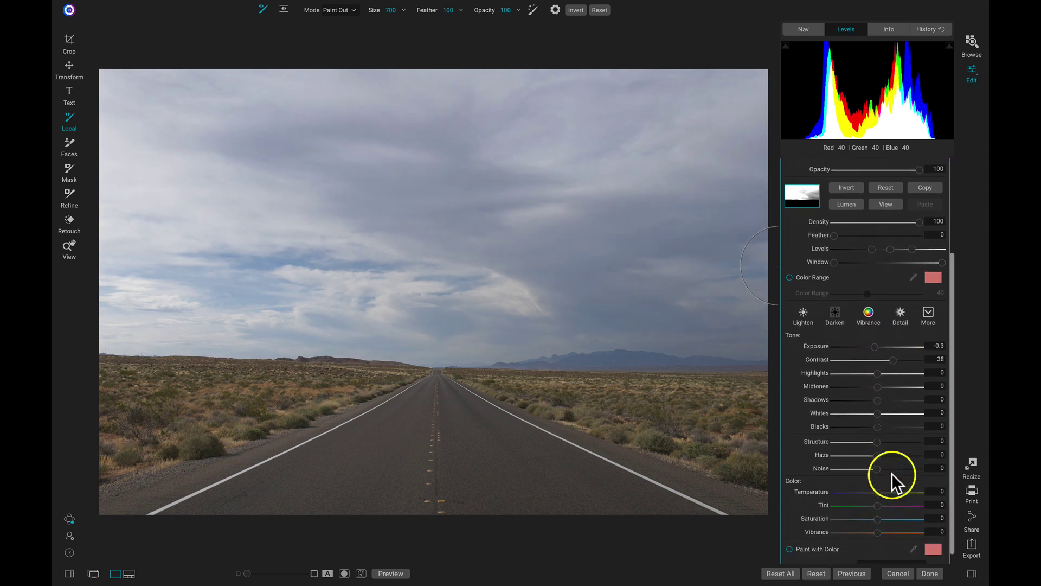
pyautogui.moveTo(872, 401); pyautogui.dragTo(884, 385)
pyautogui.click(883, 387)
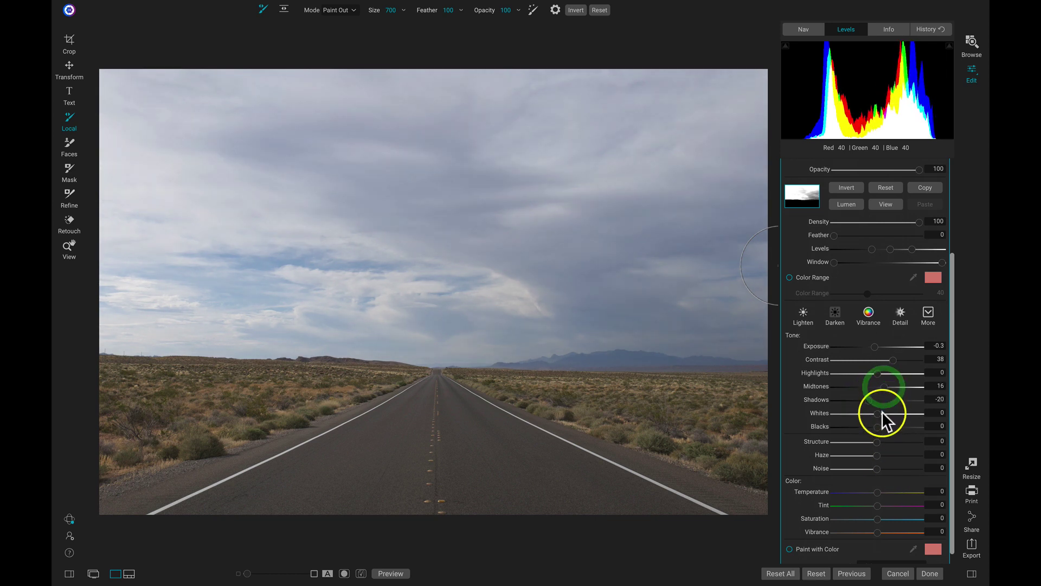
# Set the sky adjustment's Whites to 11 and Blacks to -59, and compare the photo with the adjustment off and on
pyautogui.click(861, 429)
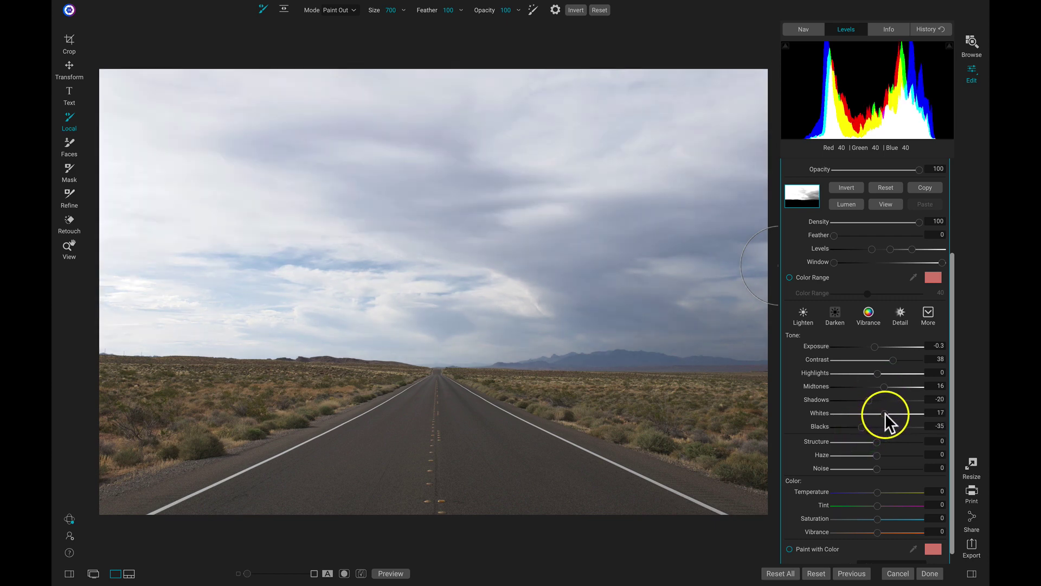
pyautogui.moveTo(885, 414); pyautogui.dragTo(852, 428)
pyautogui.click(859, 427)
pyautogui.click(851, 428)
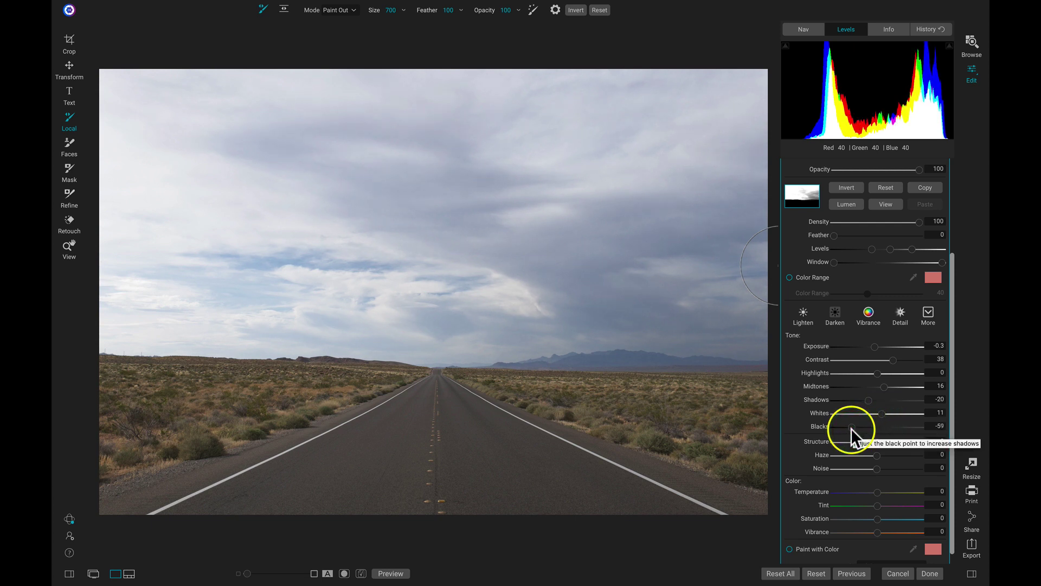
pyautogui.scroll(3, 851, 428)
pyautogui.click(789, 208)
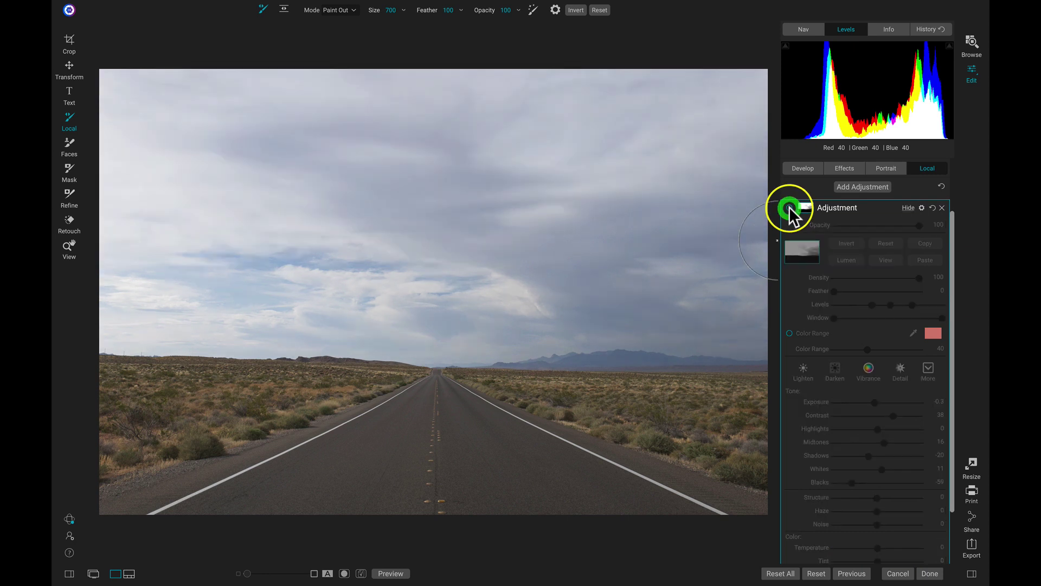
pyautogui.click(789, 207)
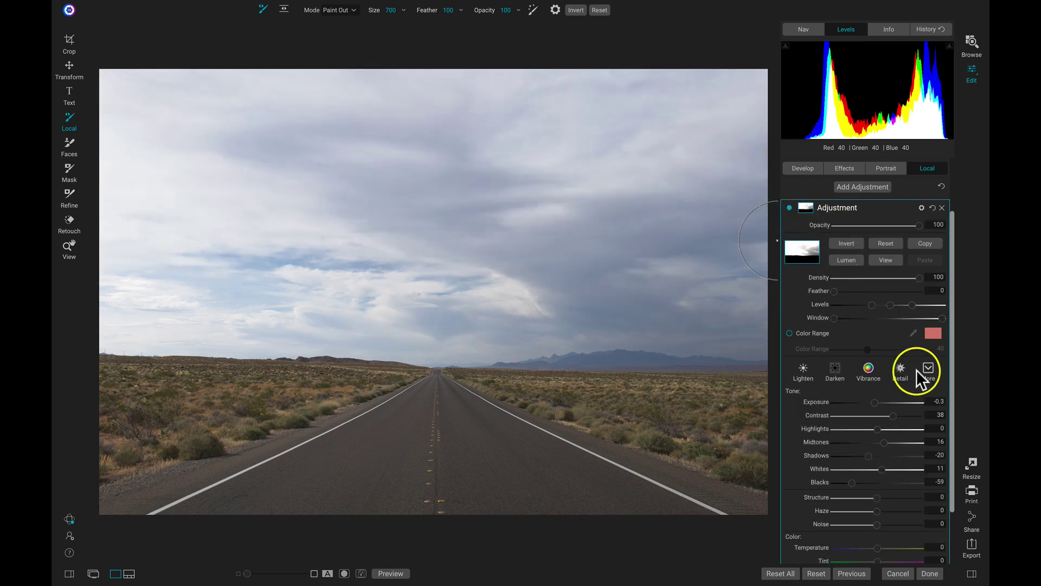
# Set the sky adjustment's Exposure to -1.15 and Whites to 28, and compare before and after
pyautogui.scroll(-2, 916, 370)
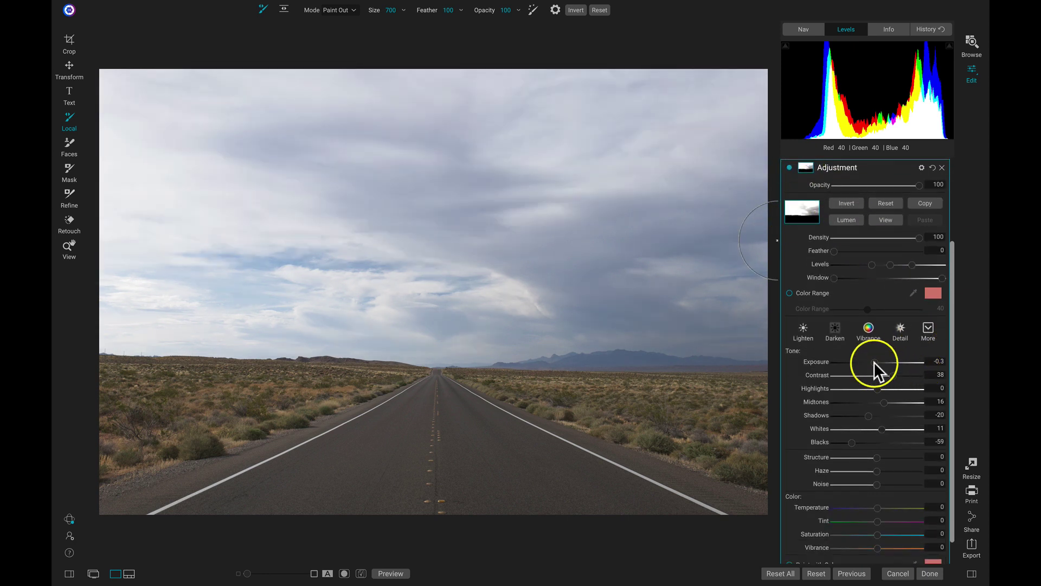
pyautogui.moveTo(874, 362); pyautogui.dragTo(867, 363)
pyautogui.moveTo(882, 428); pyautogui.dragTo(887, 428)
pyautogui.scroll(1, 884, 417)
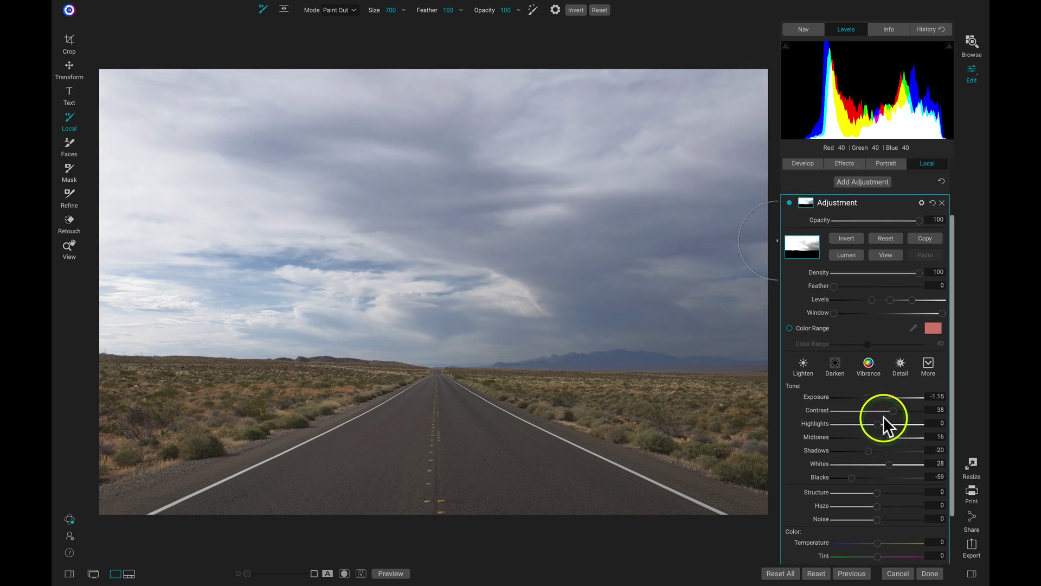
pyautogui.click(790, 203)
pyautogui.click(790, 203)
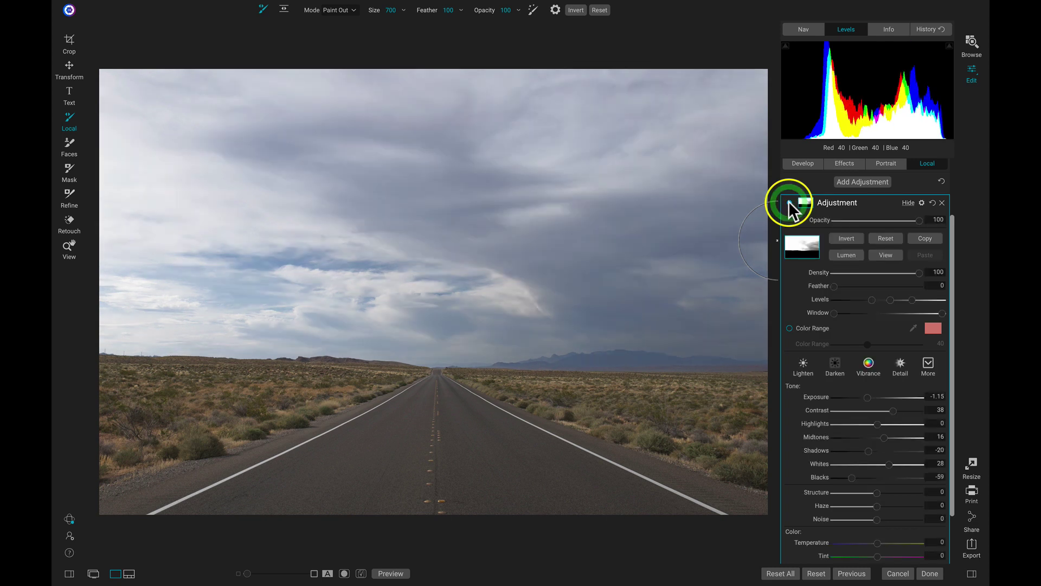
# Set the sky adjustment's Midtones to 25 and Shadows to -72, and compare before and after
pyautogui.scroll(-2, 848, 235)
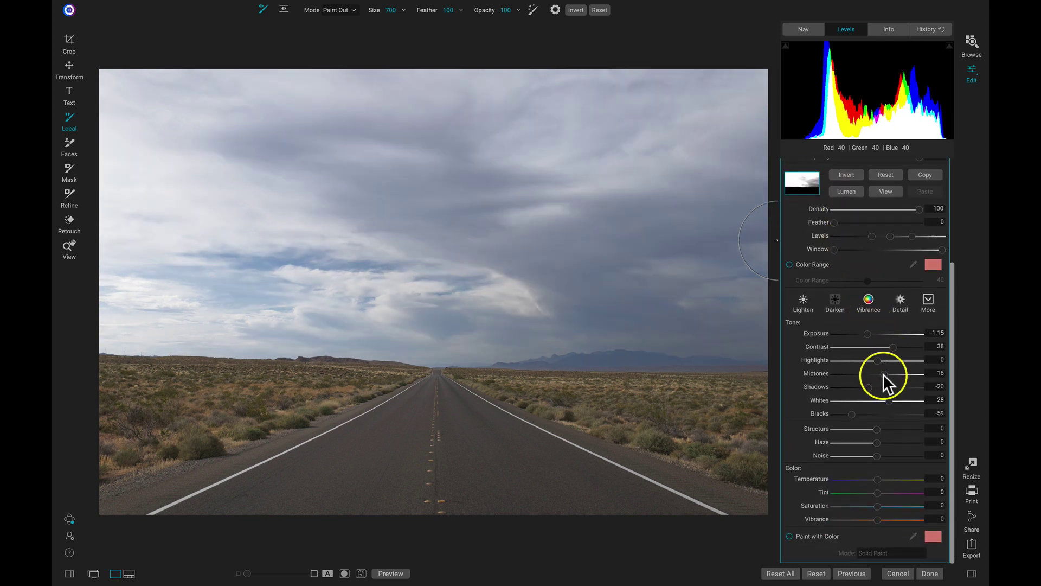
pyautogui.moveTo(884, 373); pyautogui.dragTo(845, 391)
pyautogui.scroll(3, 809, 250)
pyautogui.click(790, 242)
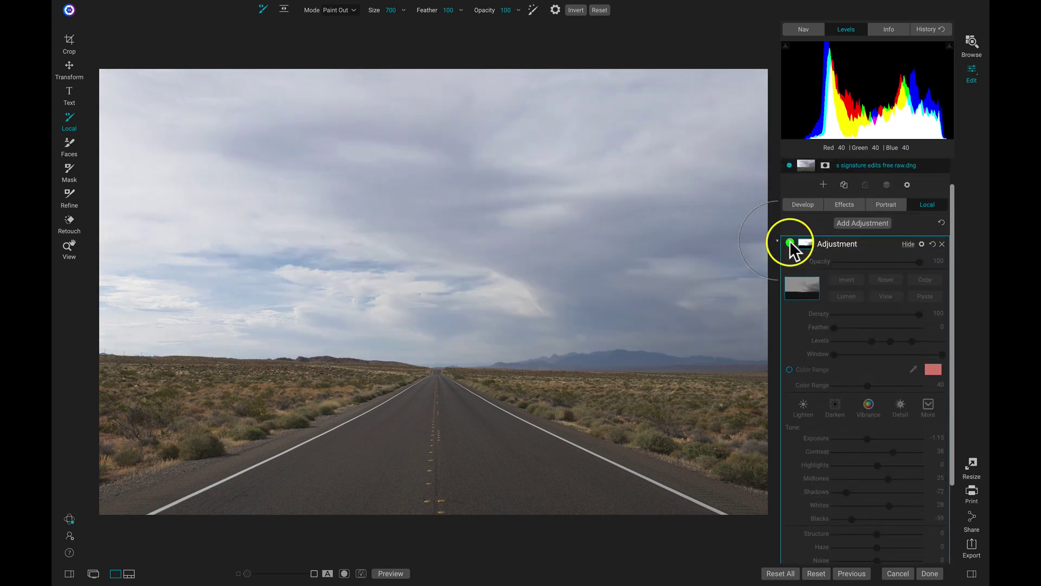
pyautogui.click(789, 242)
# Warm the sky by setting the adjustment's Temperature to 6, and compare the result with the adjustment off and on
pyautogui.scroll(-3, 842, 474)
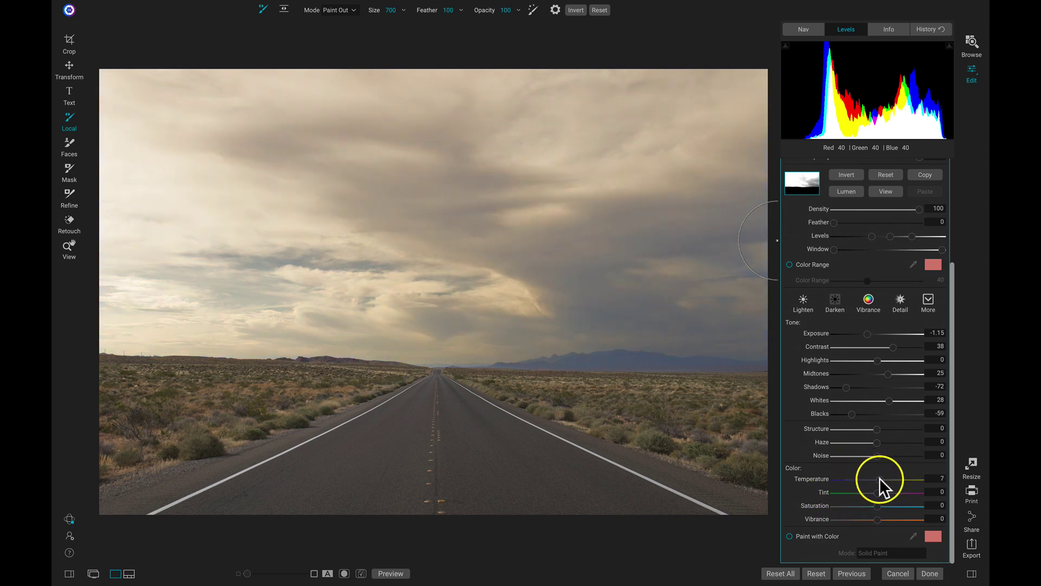
pyautogui.moveTo(880, 477); pyautogui.dragTo(878, 478)
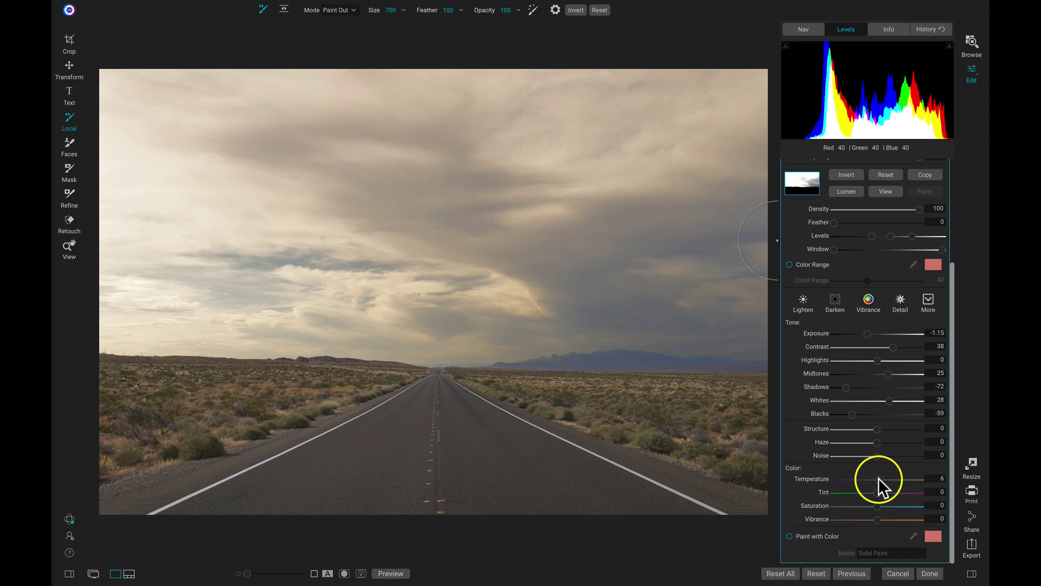
pyautogui.scroll(3, 879, 478)
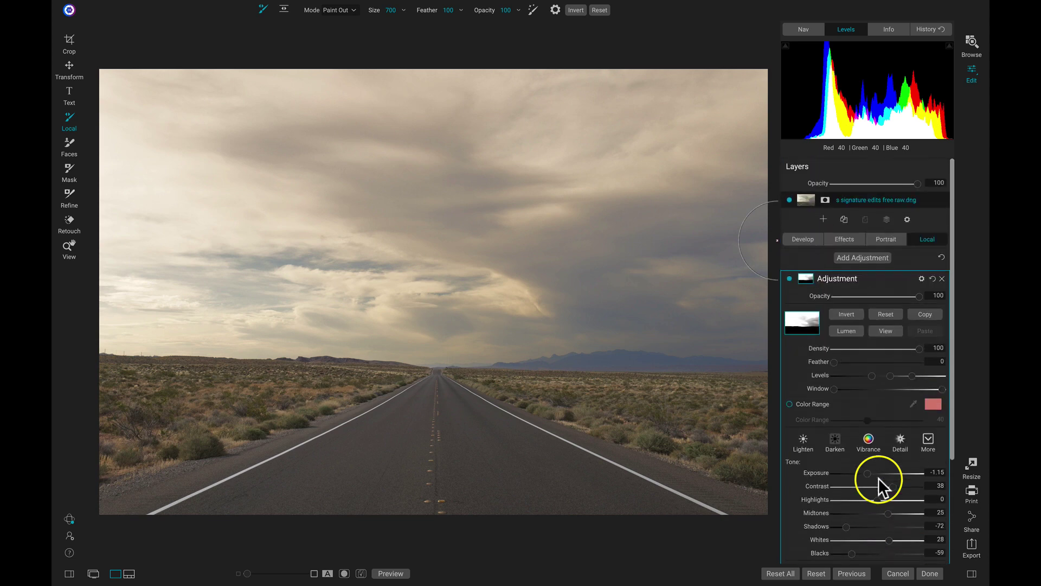
pyautogui.click(789, 280)
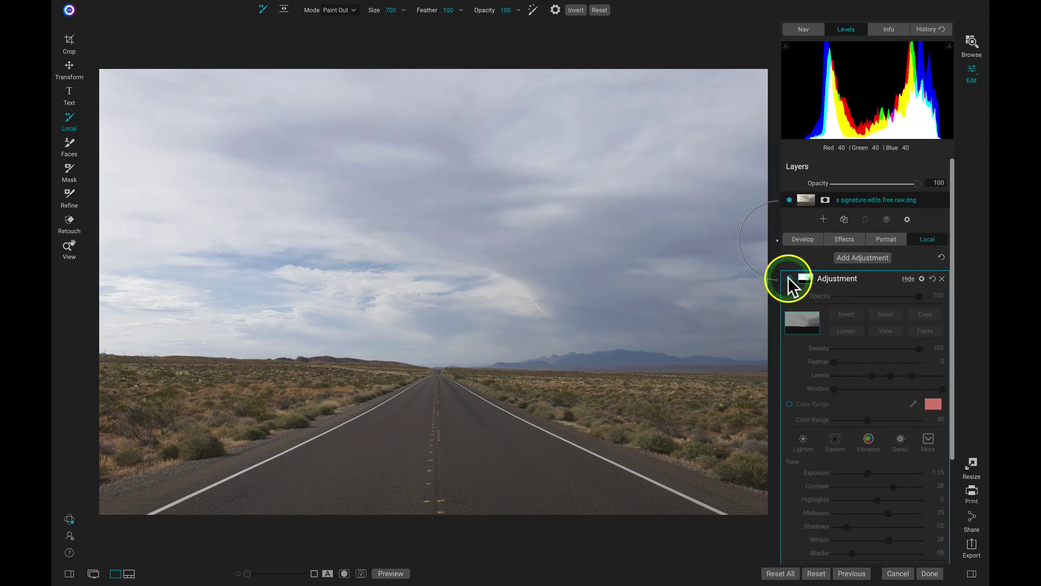
pyautogui.click(789, 279)
pyautogui.click(789, 278)
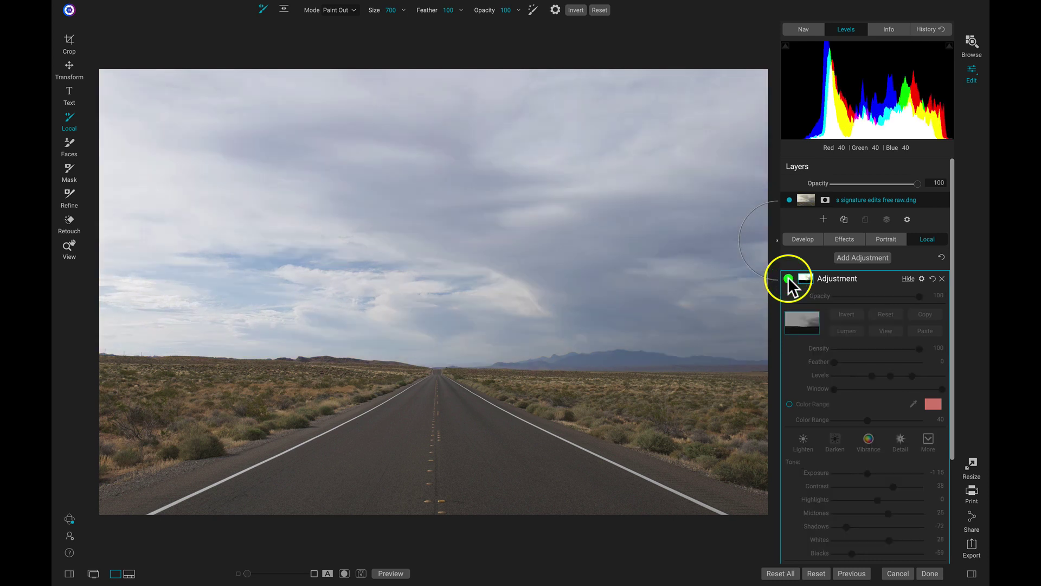
pyautogui.click(789, 280)
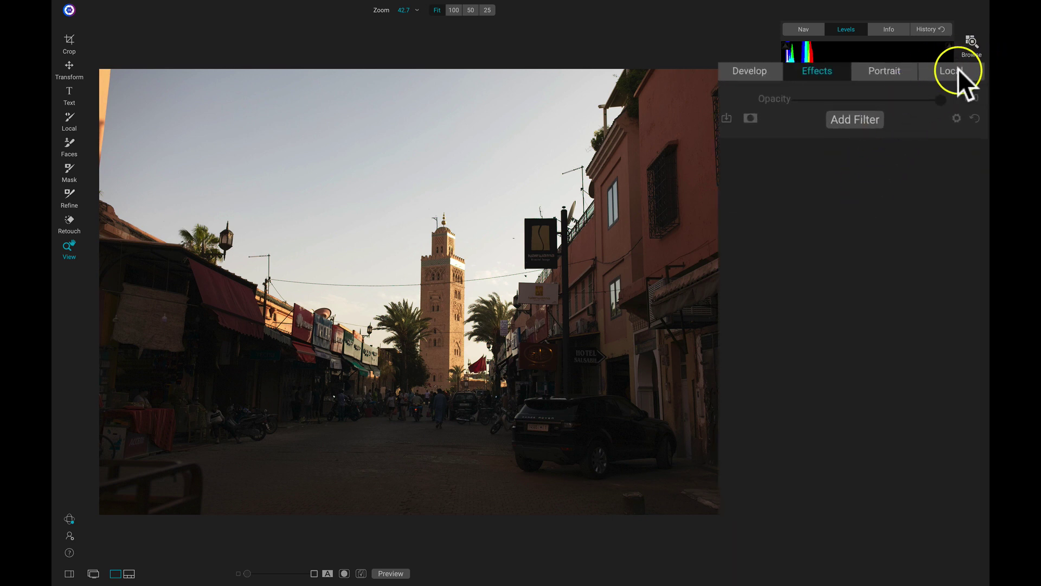
# Start a local adjustment on the street photo with the tower and create a luminosity mask for it
pyautogui.click(959, 69)
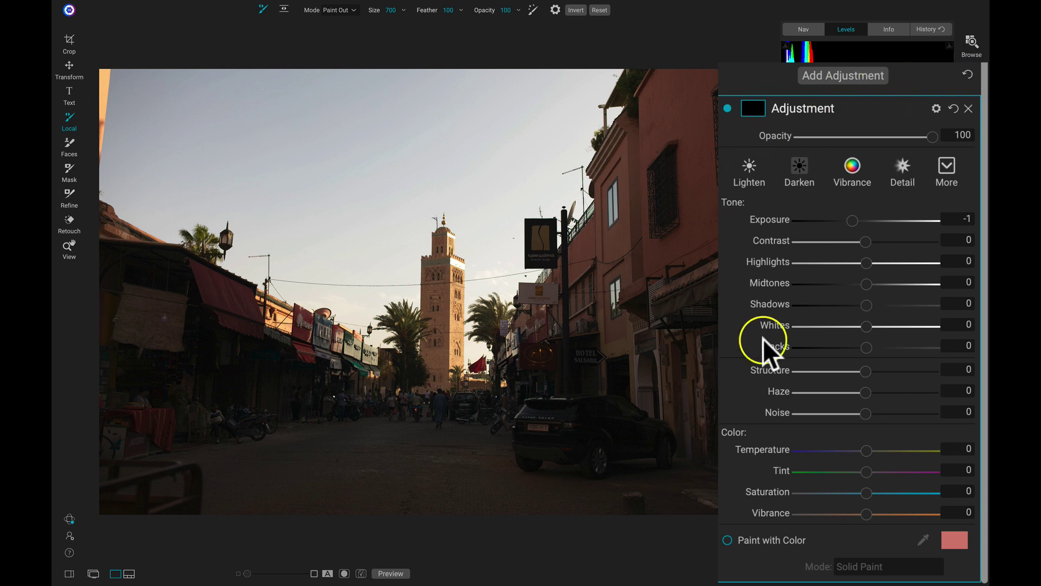
pyautogui.click(752, 107)
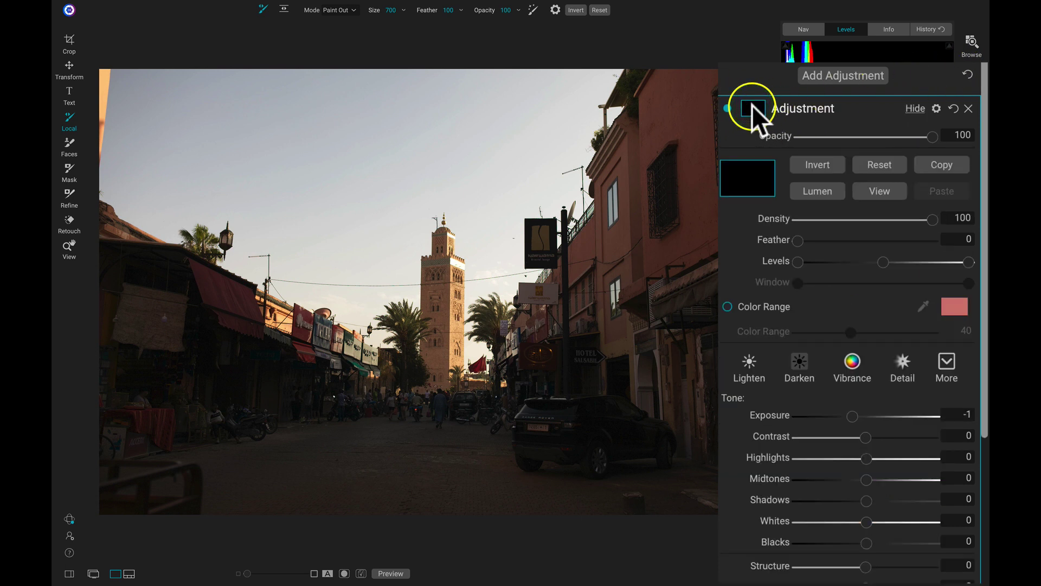
pyautogui.click(818, 192)
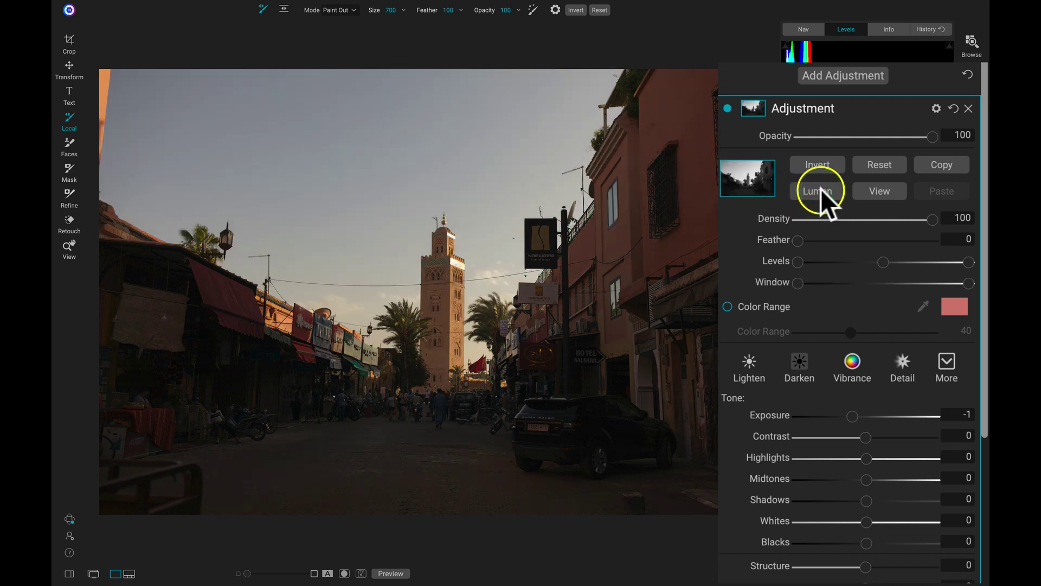
# Display the street photo's luminosity mask, invert it, and adjust its Levels to whiten the street and turn the sky solid black
pyautogui.click(879, 190)
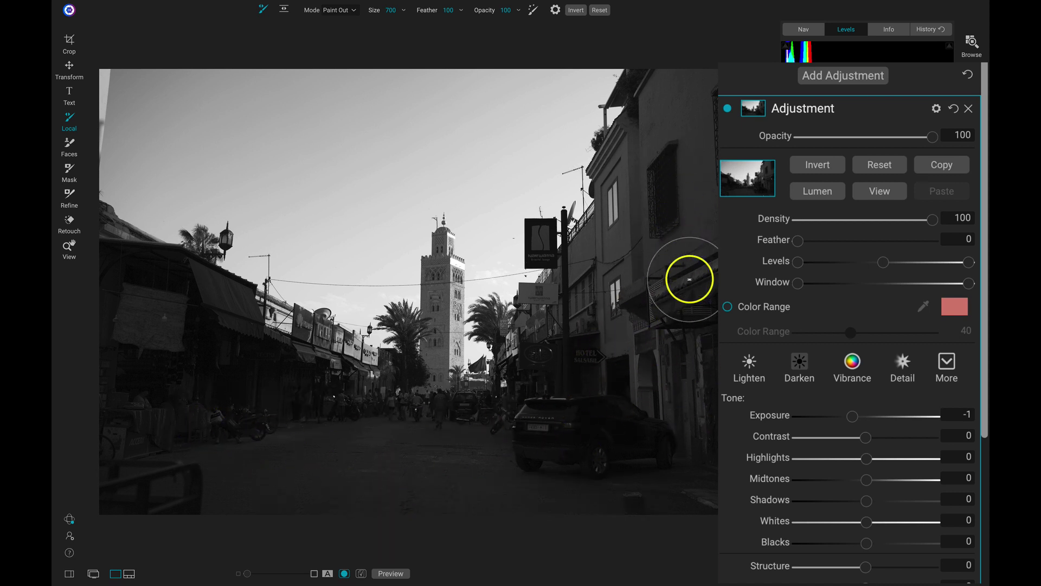
pyautogui.click(821, 163)
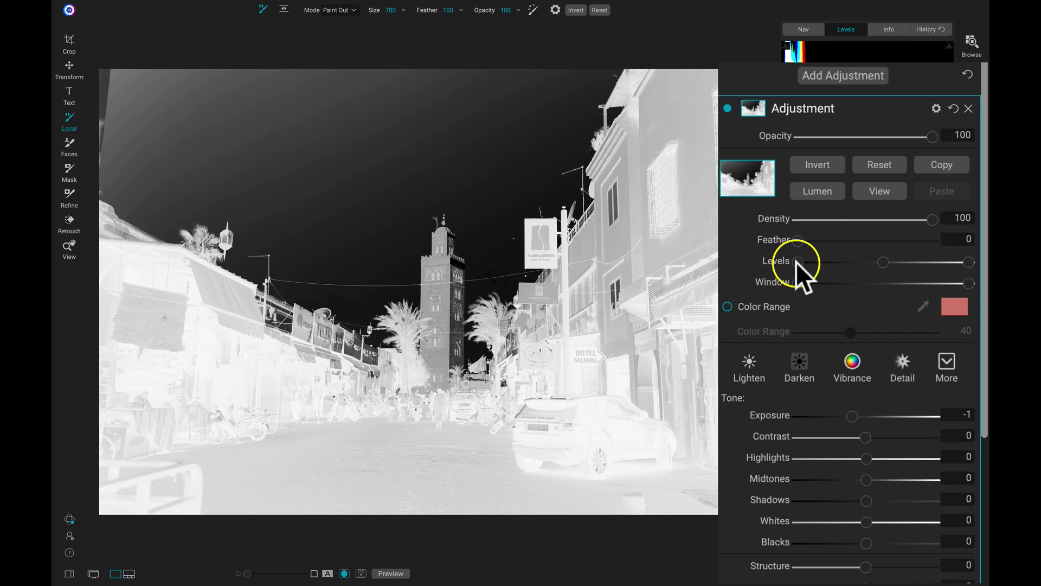
pyautogui.moveTo(797, 262); pyautogui.dragTo(832, 266)
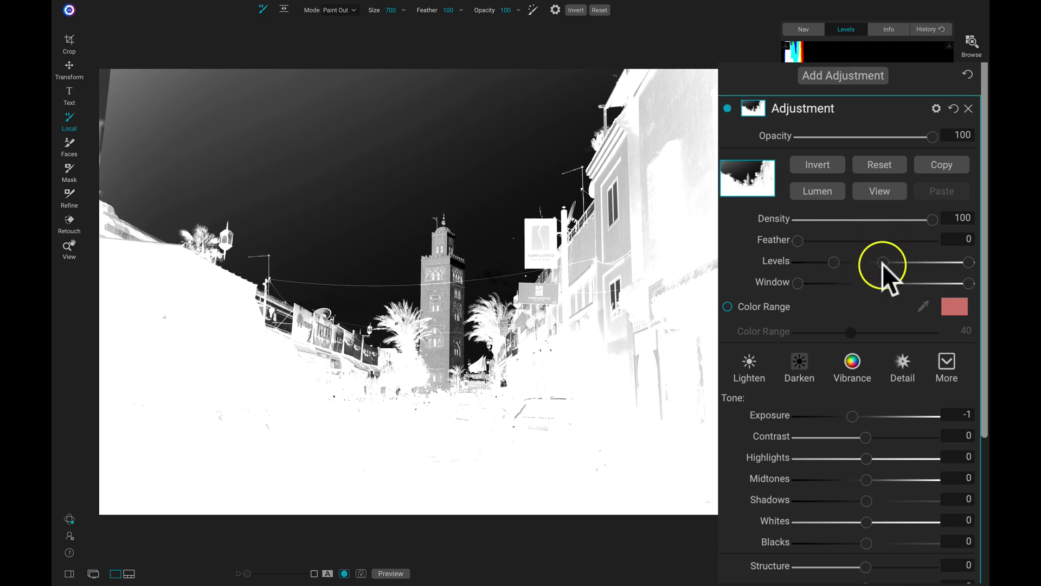
pyautogui.moveTo(876, 266); pyautogui.dragTo(857, 266)
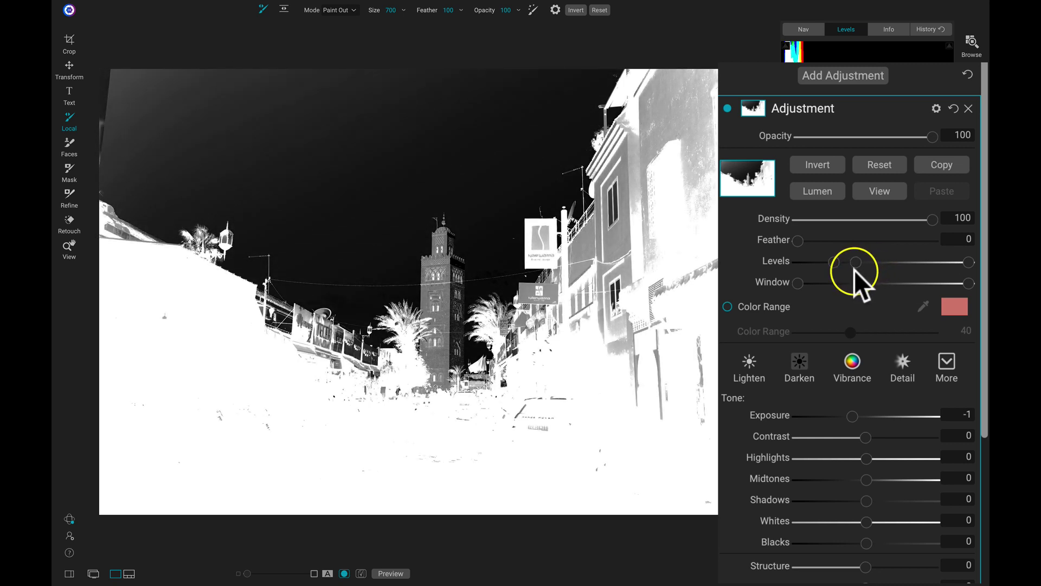
pyautogui.click(855, 269)
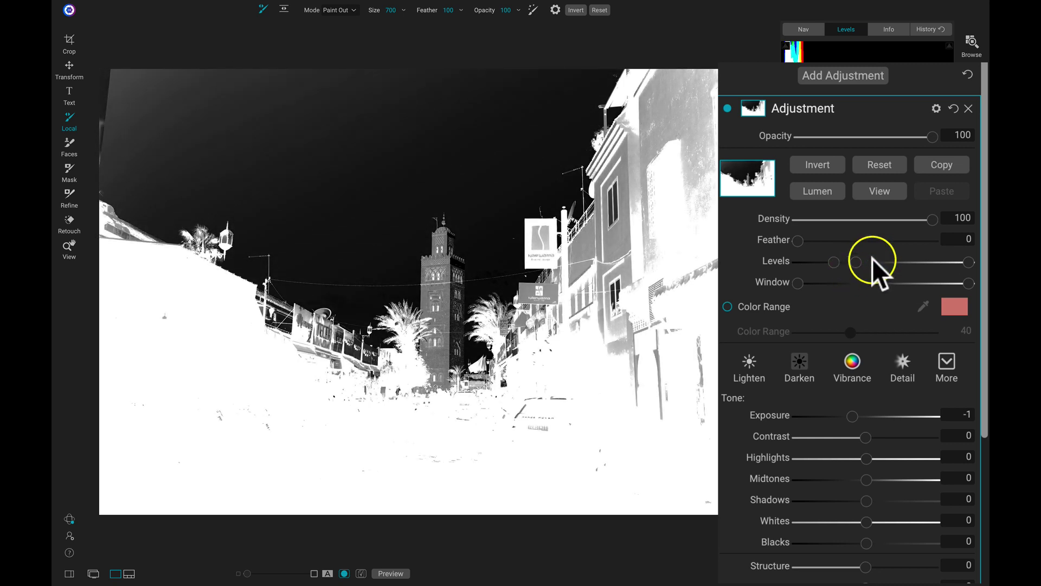
pyautogui.moveTo(966, 261); pyautogui.dragTo(873, 265)
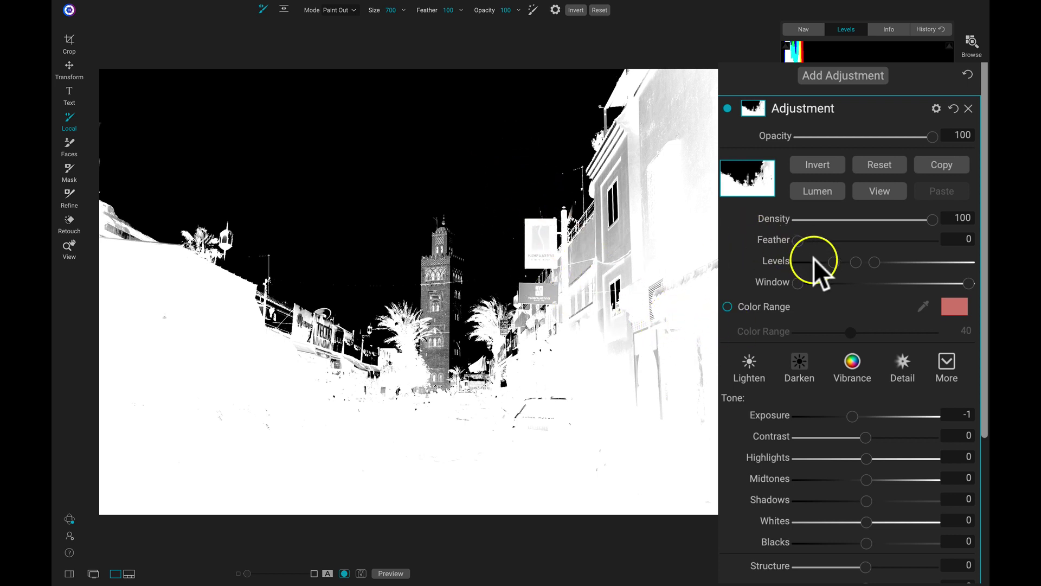
# Tighten the mask's Levels further until the buildings and tower are almost solid white, and return to the normal photo view
pyautogui.moveTo(833, 263); pyautogui.dragTo(839, 262)
pyautogui.moveTo(841, 262); pyautogui.dragTo(874, 267)
pyautogui.click(878, 263)
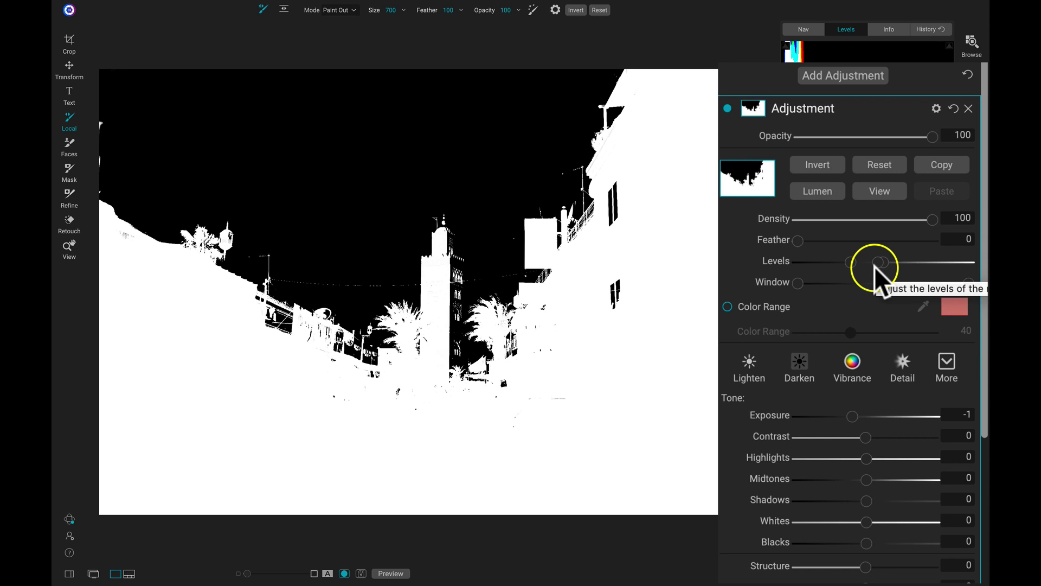
pyautogui.click(883, 186)
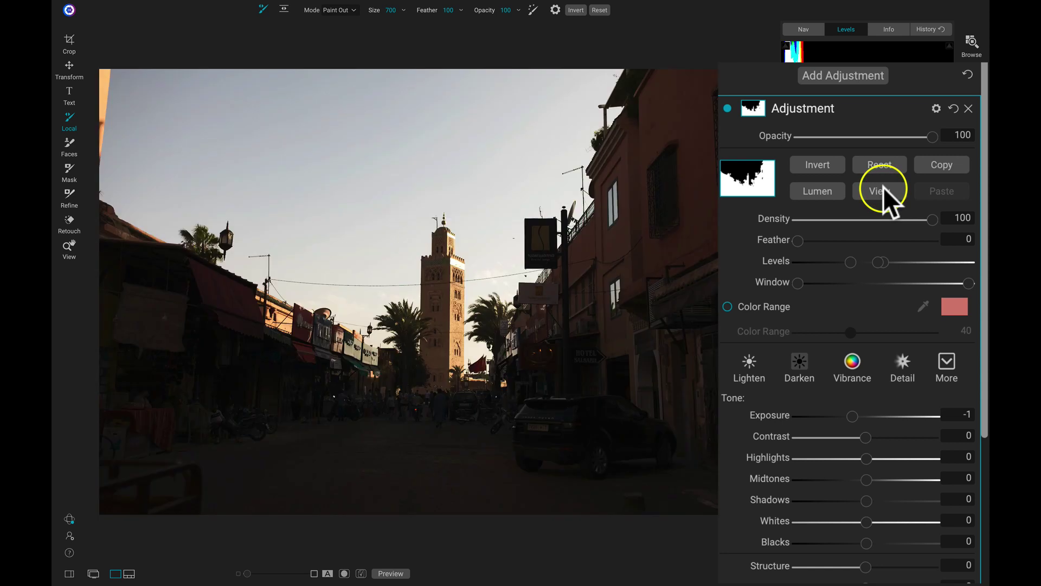
# Reset the masked adjustment's Exposure to 0 and brighten the street by setting Shadows to 70
pyautogui.doubleClick(765, 414)
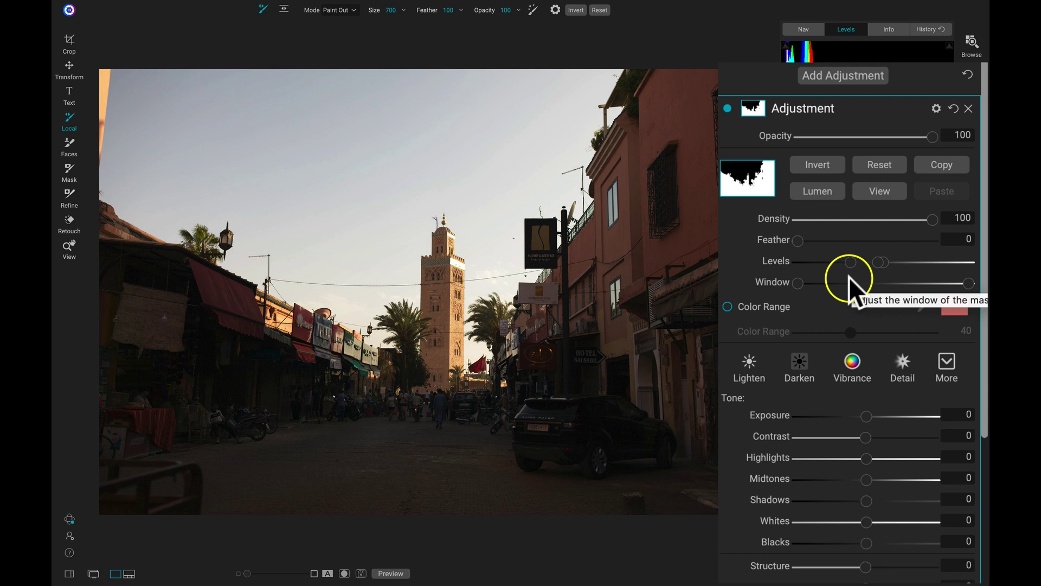
pyautogui.scroll(-3, 851, 286)
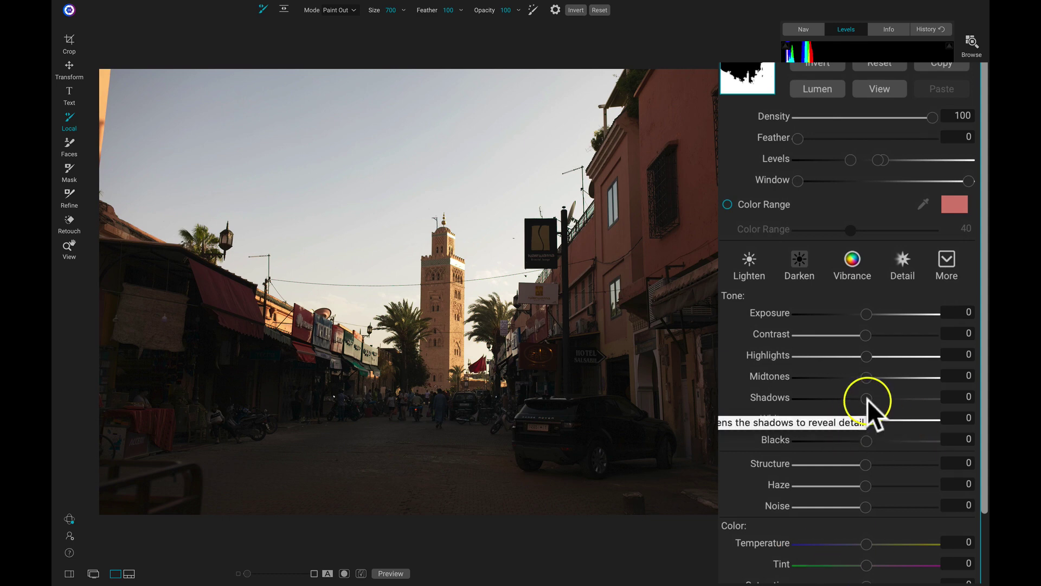
pyautogui.moveTo(868, 400); pyautogui.dragTo(905, 399)
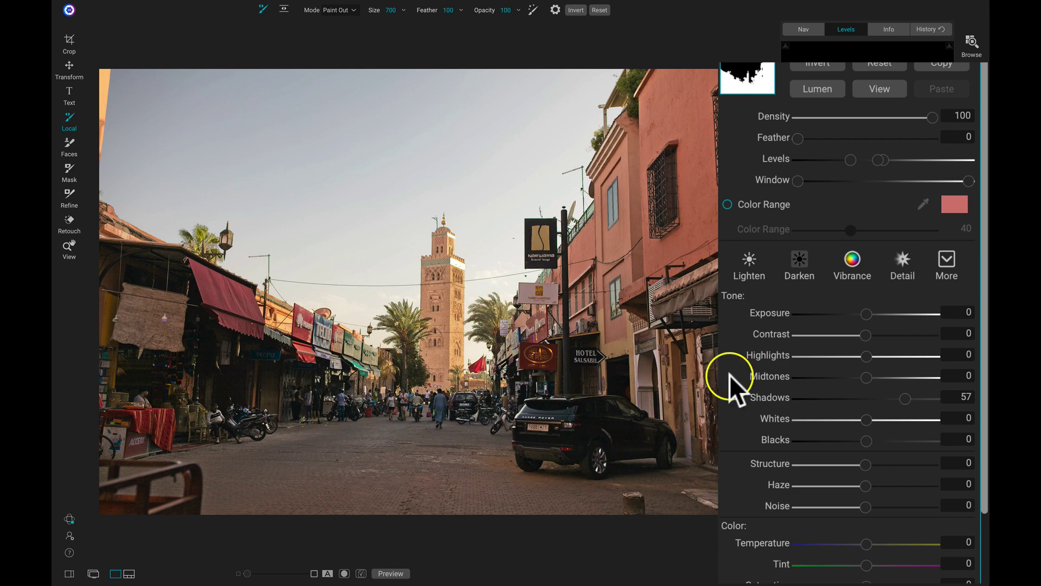
pyautogui.moveTo(907, 399); pyautogui.dragTo(907, 456)
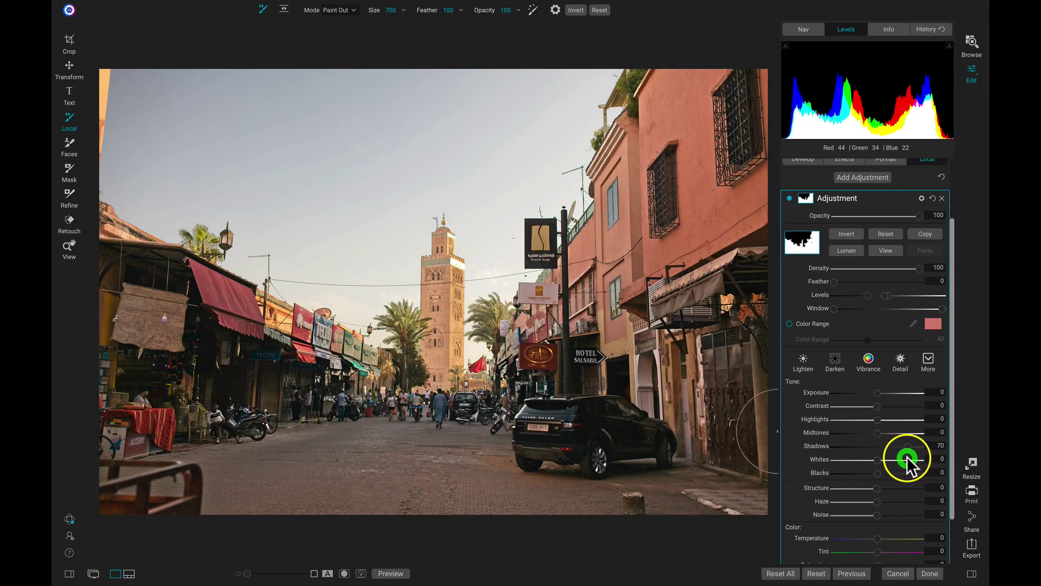
# Set the street adjustment's Contrast to 31 and Whites to 33, and compare the photo with the adjustment off and on
pyautogui.click(879, 407)
pyautogui.moveTo(876, 406); pyautogui.dragTo(890, 406)
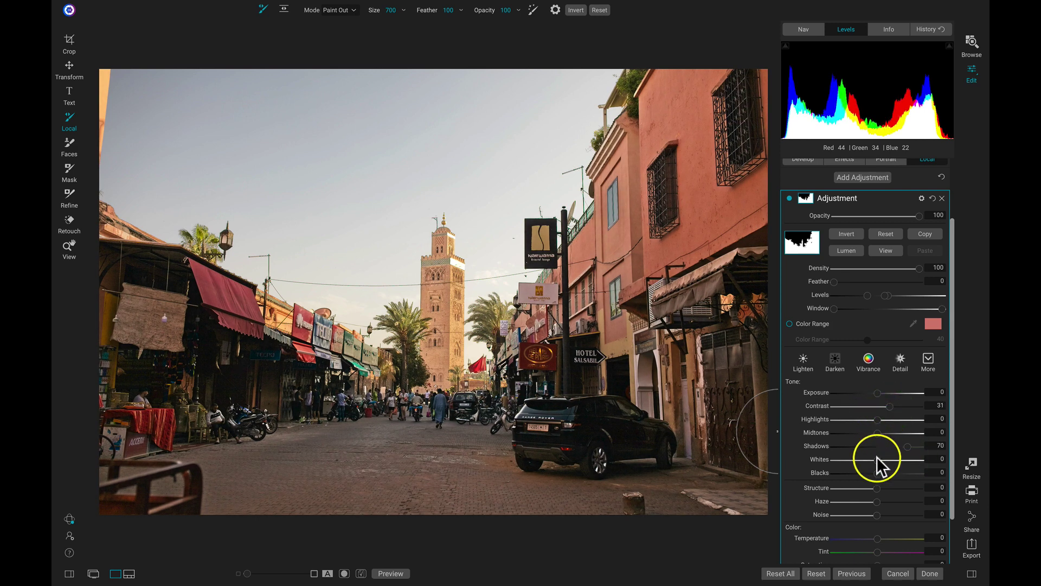
pyautogui.moveTo(878, 461); pyautogui.dragTo(891, 462)
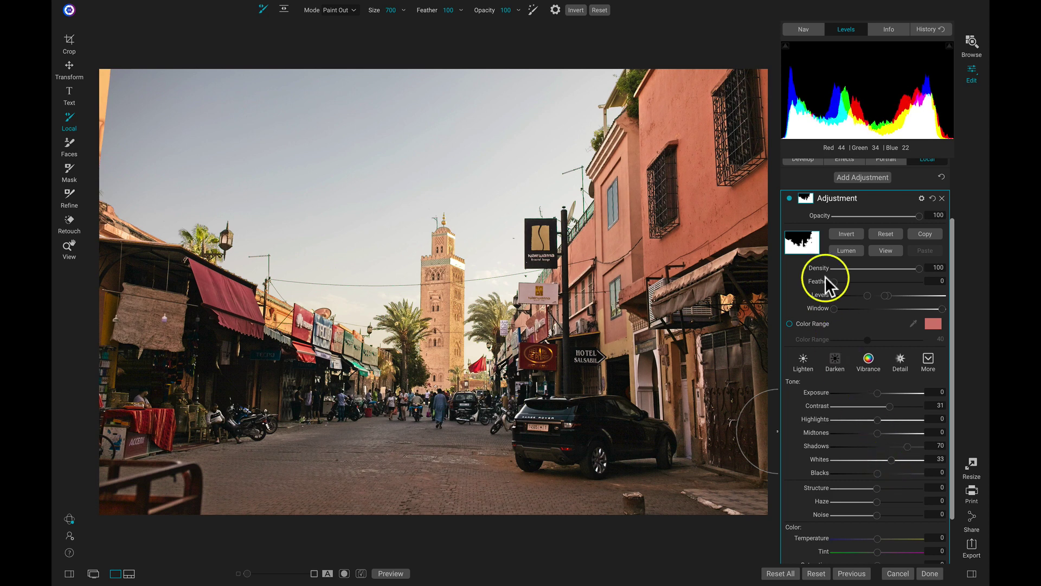
pyautogui.click(789, 197)
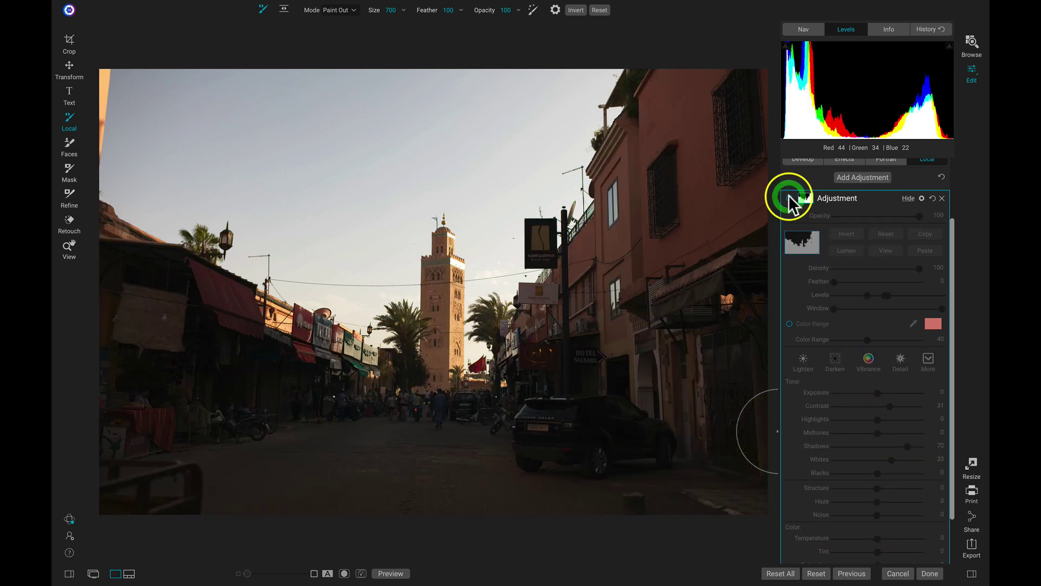
pyautogui.click(789, 197)
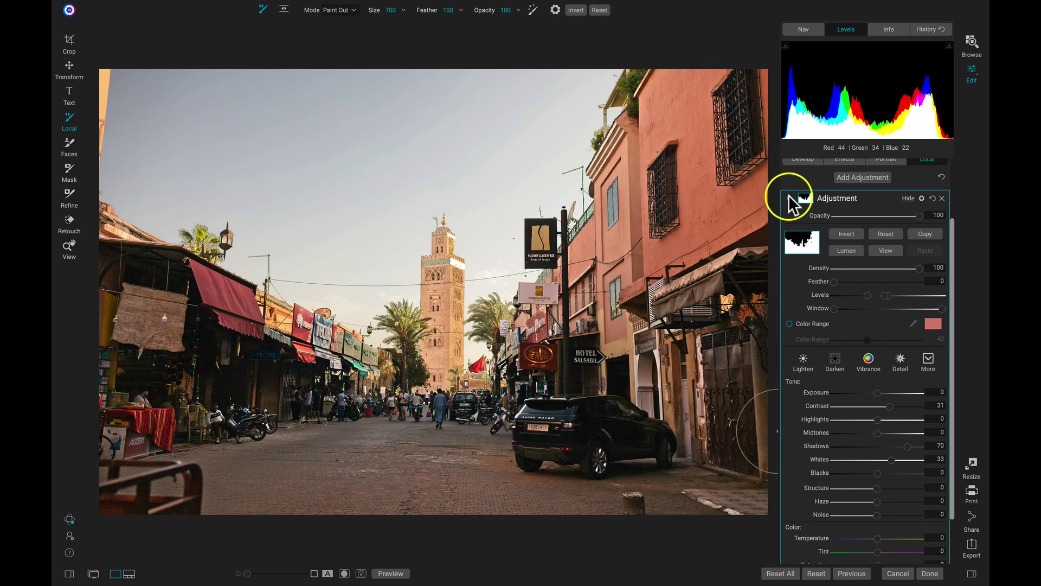
pyautogui.click(790, 198)
pyautogui.click(789, 198)
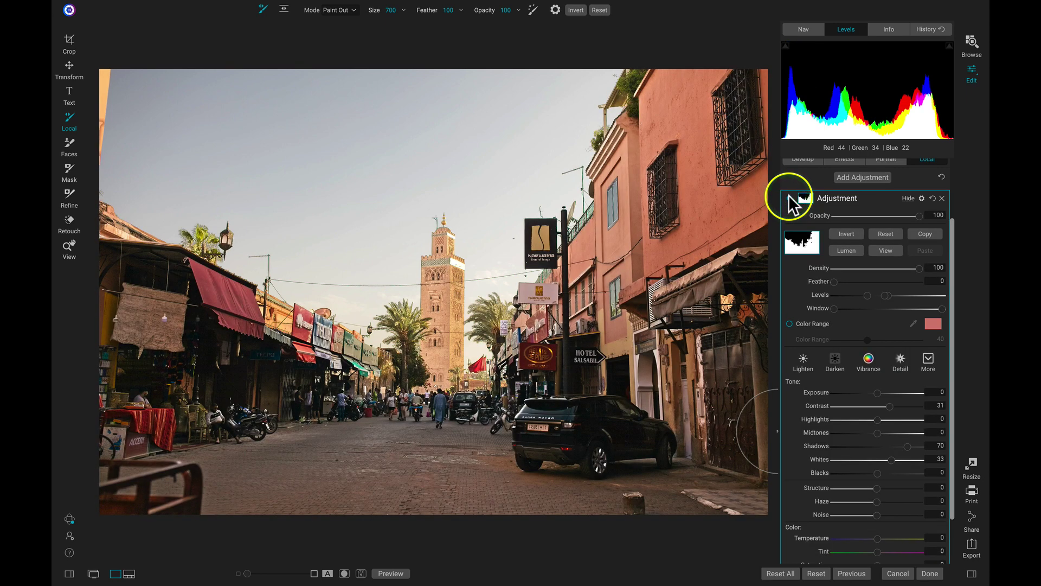